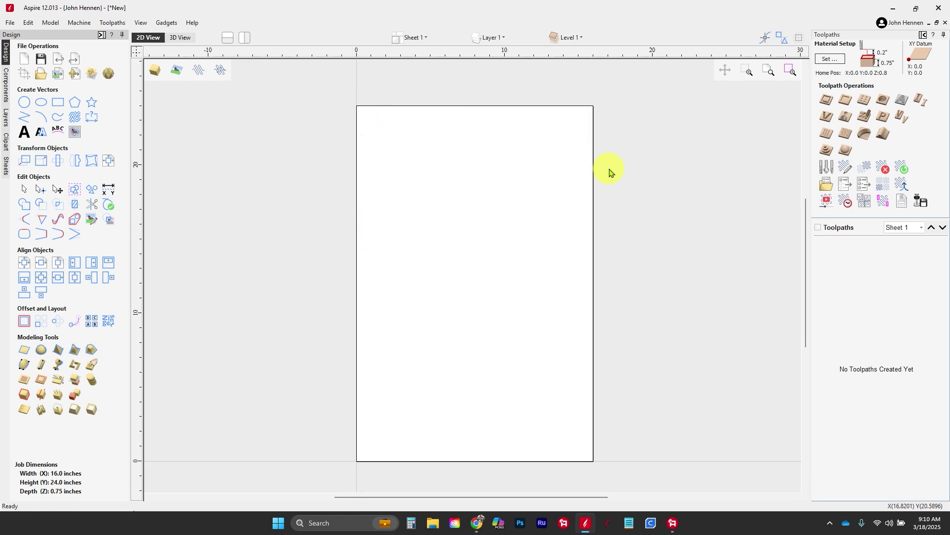
Select the 16 × 24 inch job-size rectangle on the 2D canvas
{"action": "left_click", "coordinate": [593, 349]}
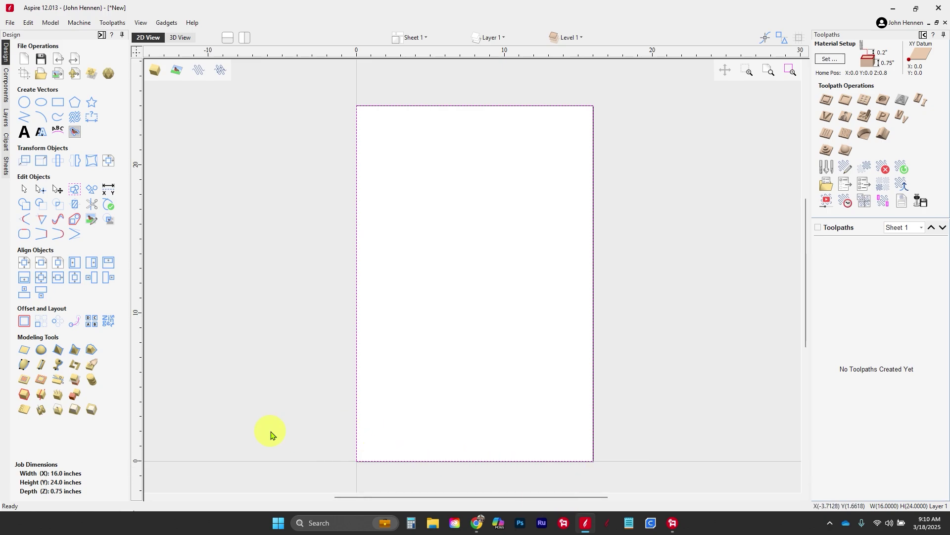
Offset the door outline inwards by 2.5 inches
{"action": "left_click", "coordinate": [24, 329]}
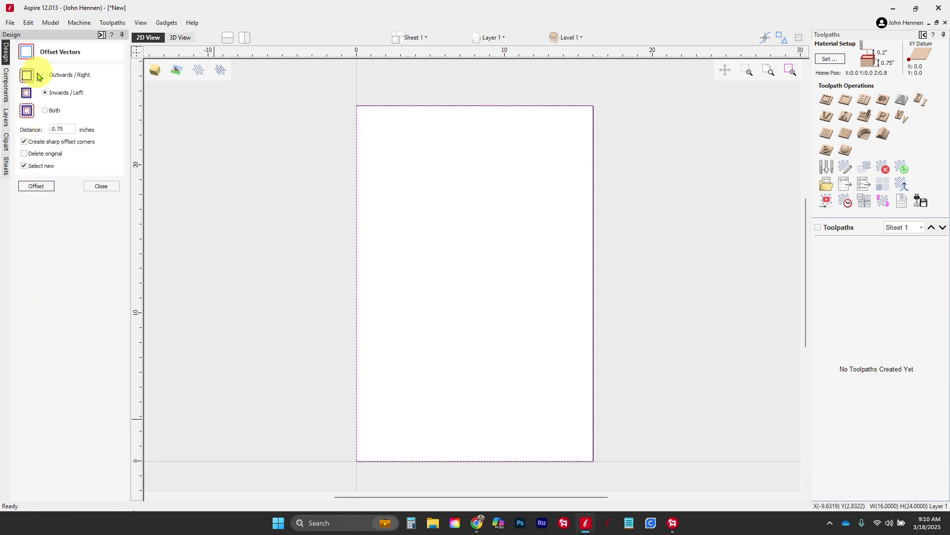
{"action": "double_click", "coordinate": [61, 129]}
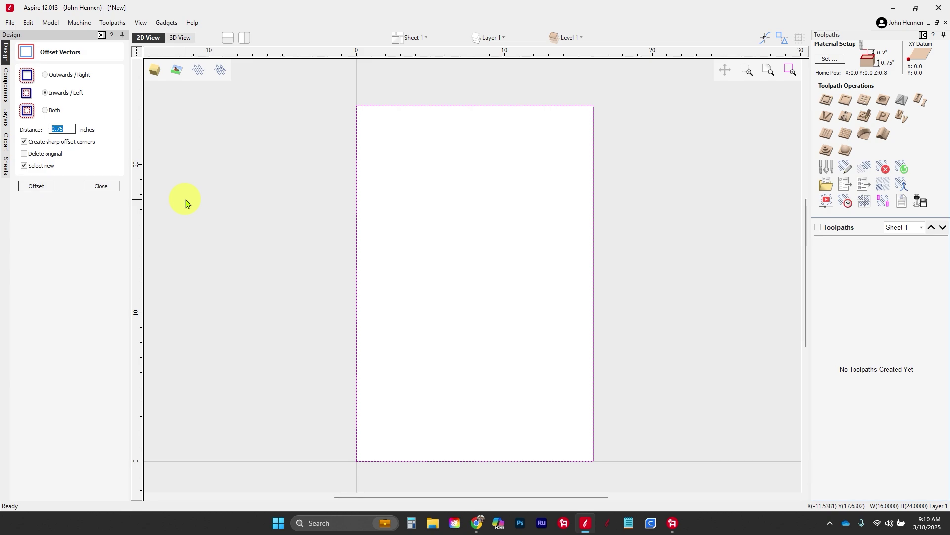
{"action": "type", "text": "2."}
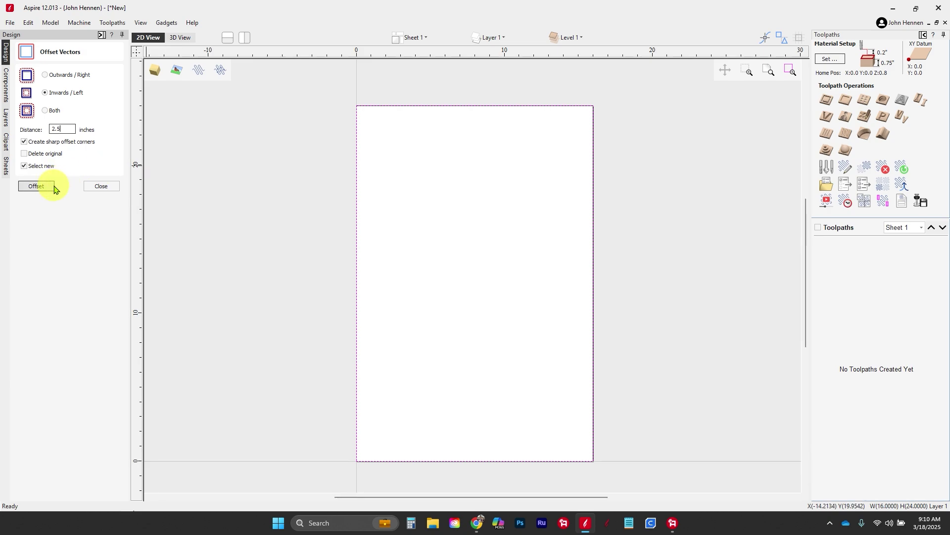
{"action": "left_click", "coordinate": [36, 186]}
Add a second rectangle offset 0.06 inch further inside
{"action": "scroll", "coordinate": [397, 141], "scroll_direction": "up", "scroll_amount": 2}
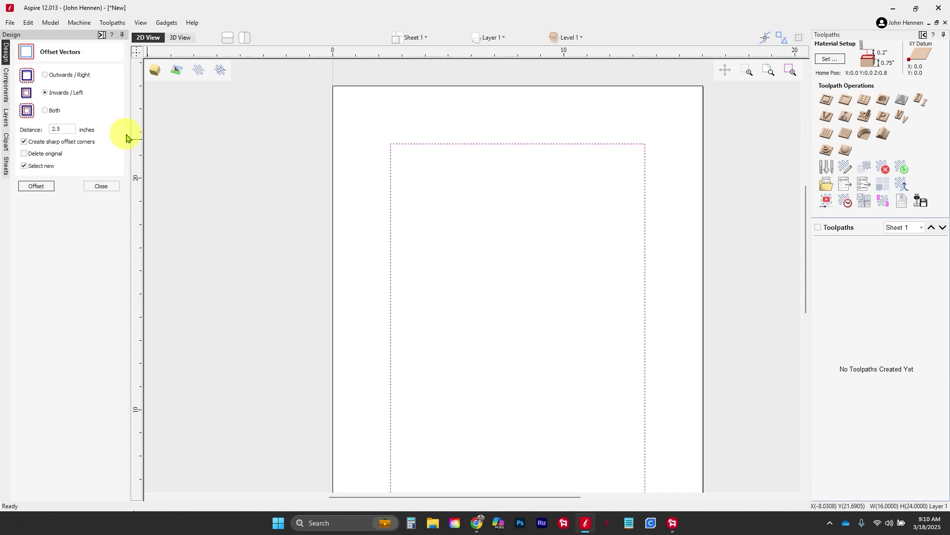
{"action": "double_click", "coordinate": [68, 129]}
{"action": "type", "text": "0."}
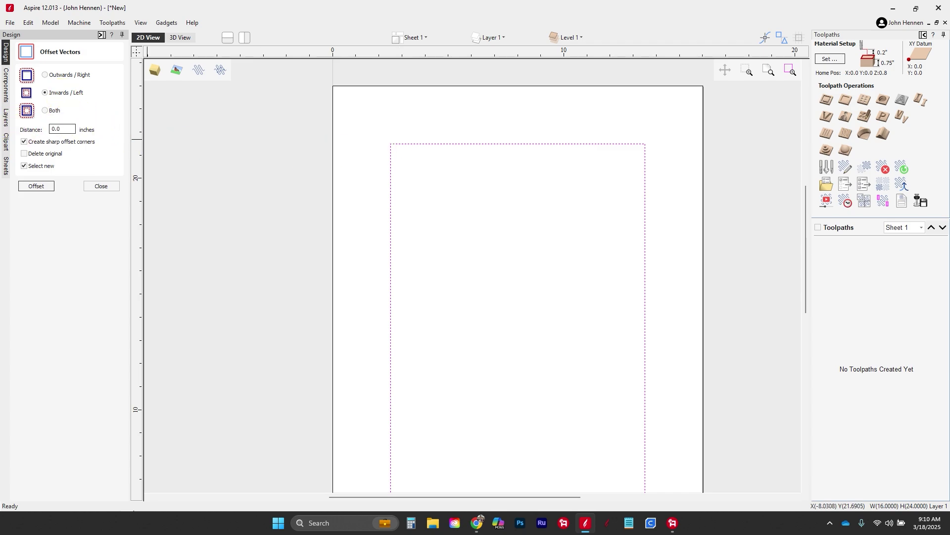
{"action": "type", "text": "06"}
{"action": "left_click", "coordinate": [21, 132]}
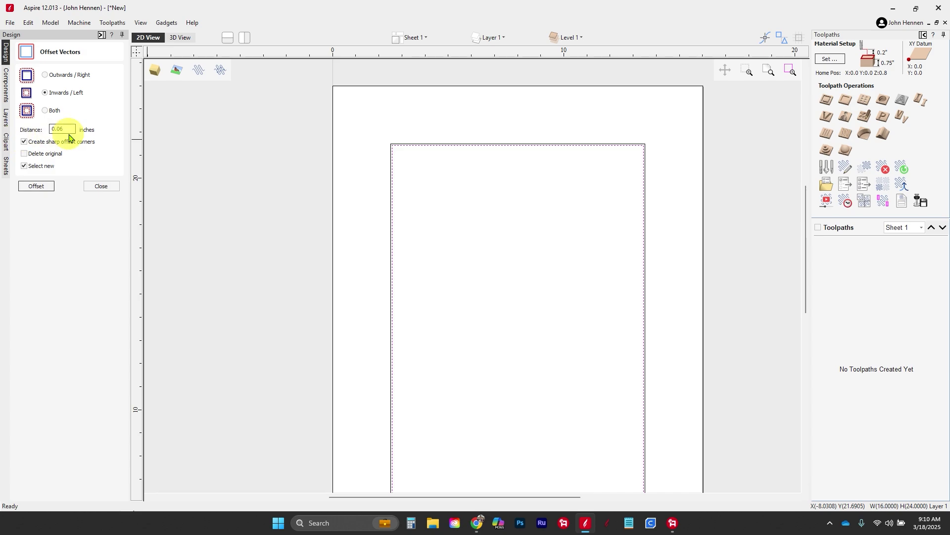
Add a third rectangle 0.75 inch further in, then close the offset tool and deselect
{"action": "key", "text": "BackSpace"}
{"action": "key", "text": "BackSpace"}
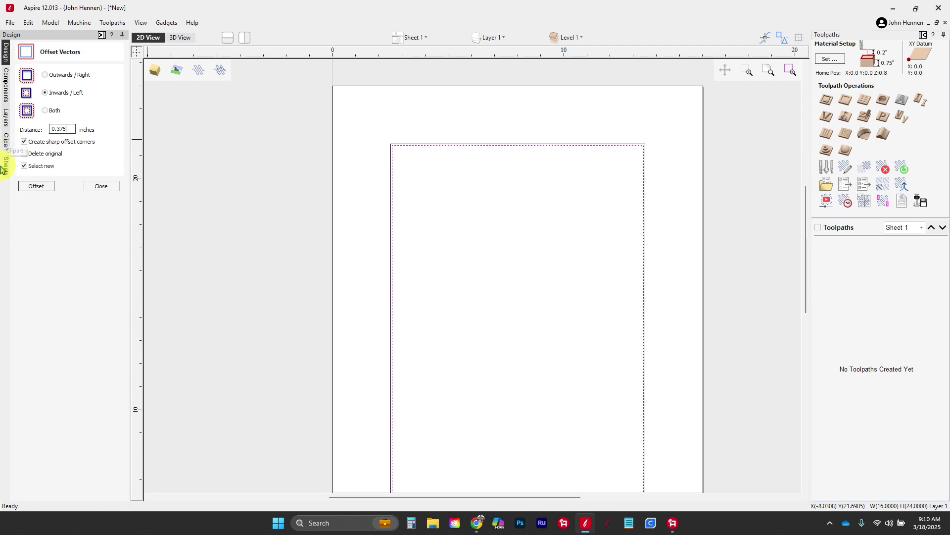
{"action": "left_click", "coordinate": [74, 128]}
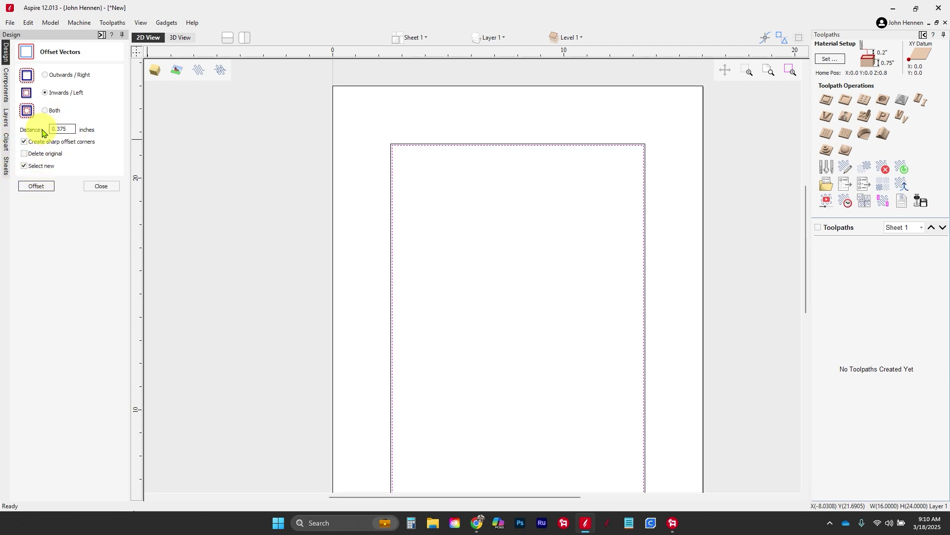
{"action": "left_click_drag", "start_coordinate": [67, 130], "coordinate": [33, 134]}
{"action": "type", "text": "0."}
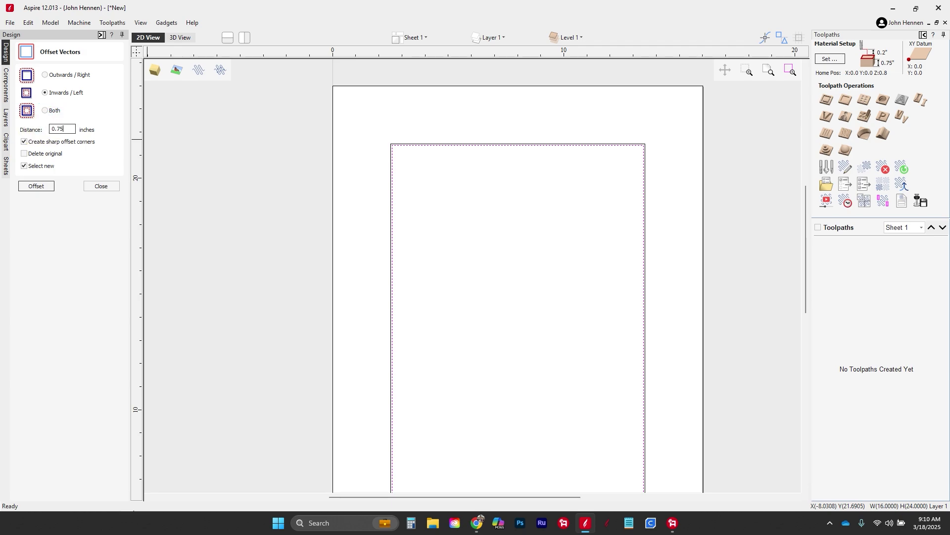
{"action": "type", "text": "75"}
{"action": "left_click", "coordinate": [36, 186]}
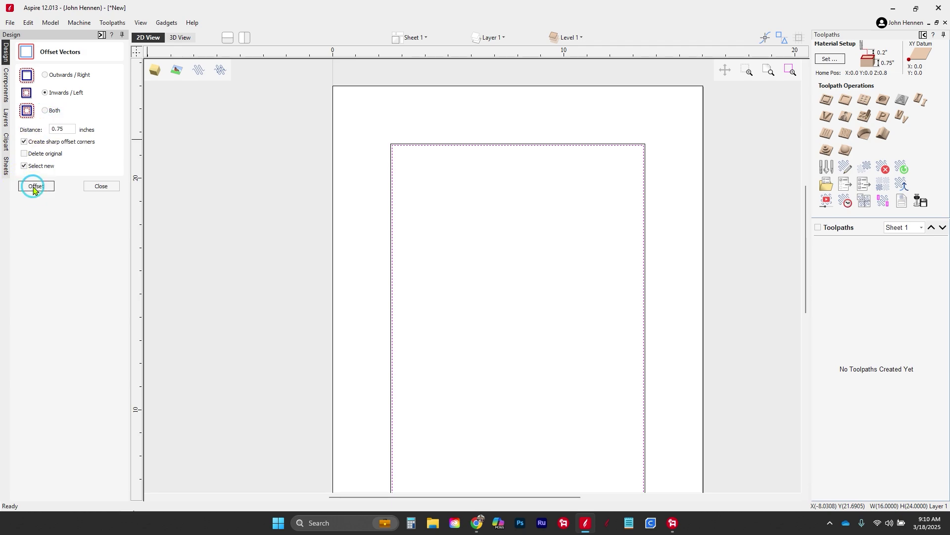
{"action": "left_click", "coordinate": [102, 186]}
{"action": "left_click", "coordinate": [272, 181]}
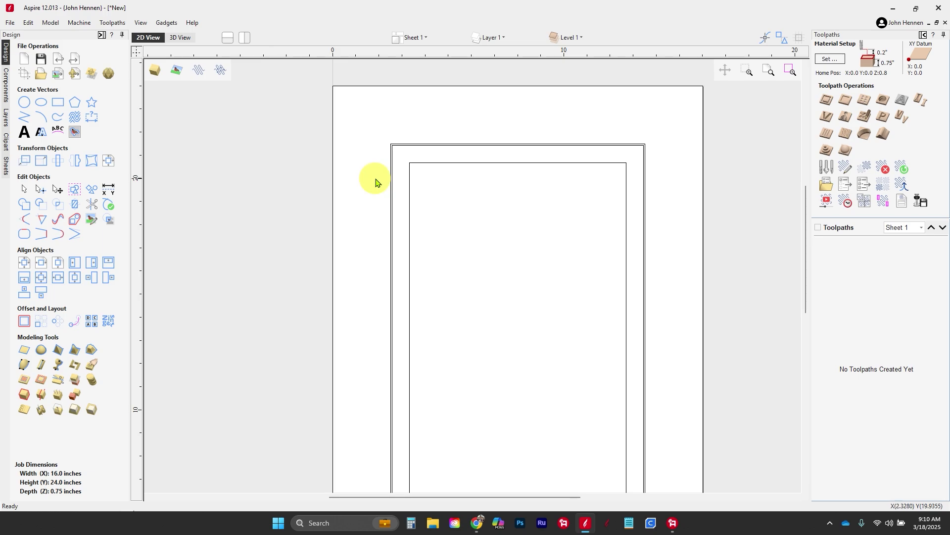
Select the 11 × 19 inch rectangle and start a 2D profile toolpath with 0.375 inch cut depth
{"action": "scroll", "coordinate": [398, 161], "scroll_direction": "up", "scroll_amount": 7}
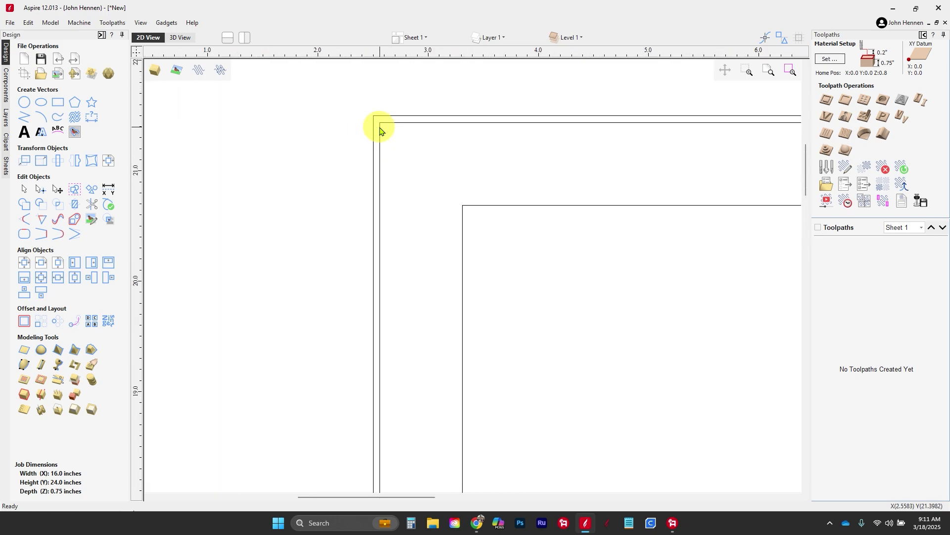
{"action": "left_click", "coordinate": [102, 36]}
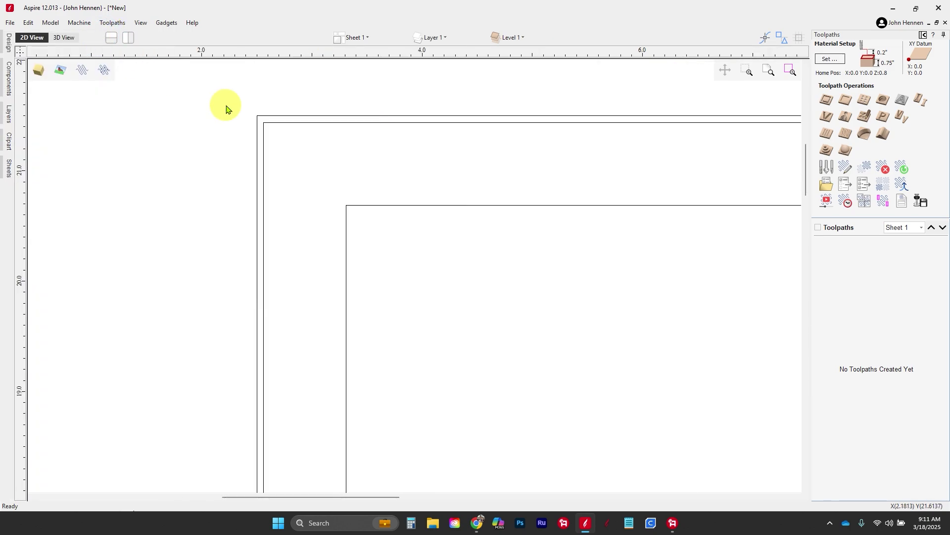
{"action": "left_click", "coordinate": [266, 125]}
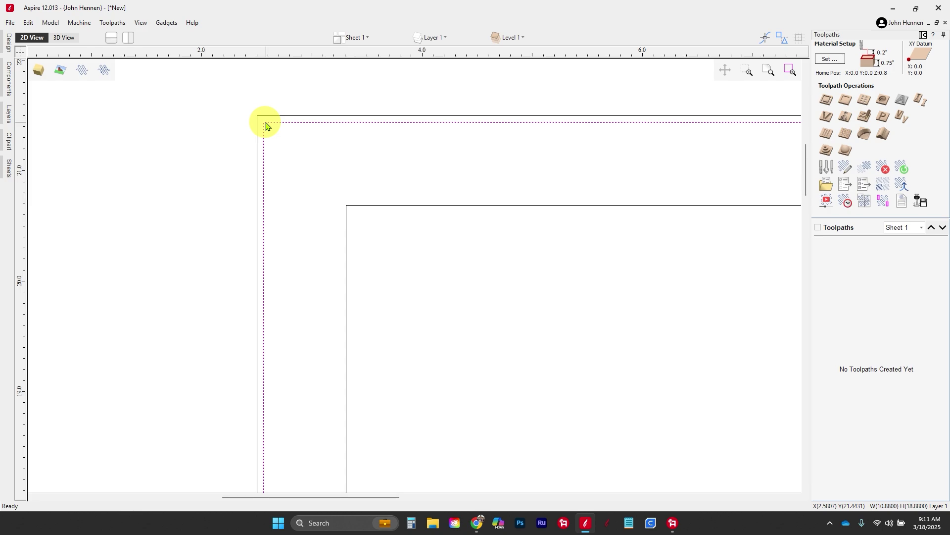
{"action": "left_click", "coordinate": [275, 116]}
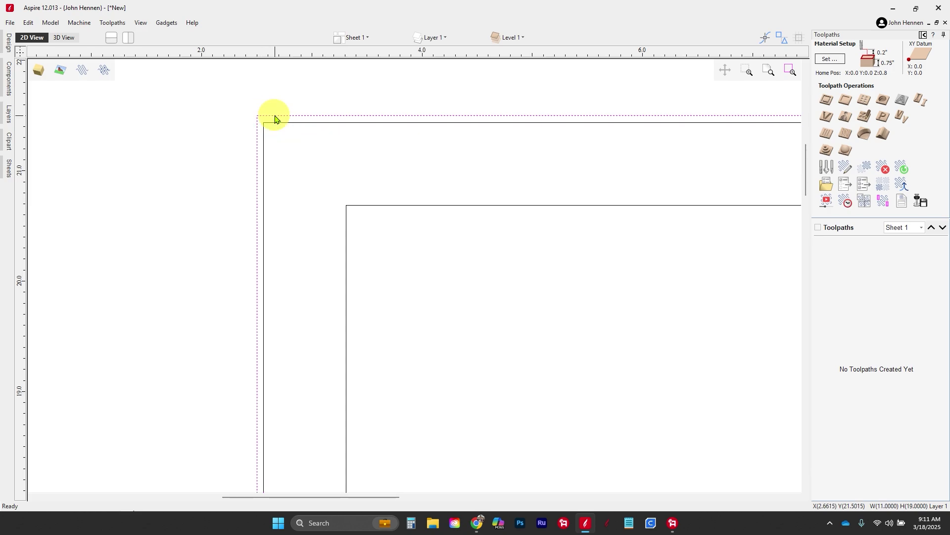
{"action": "left_click", "coordinate": [826, 99]}
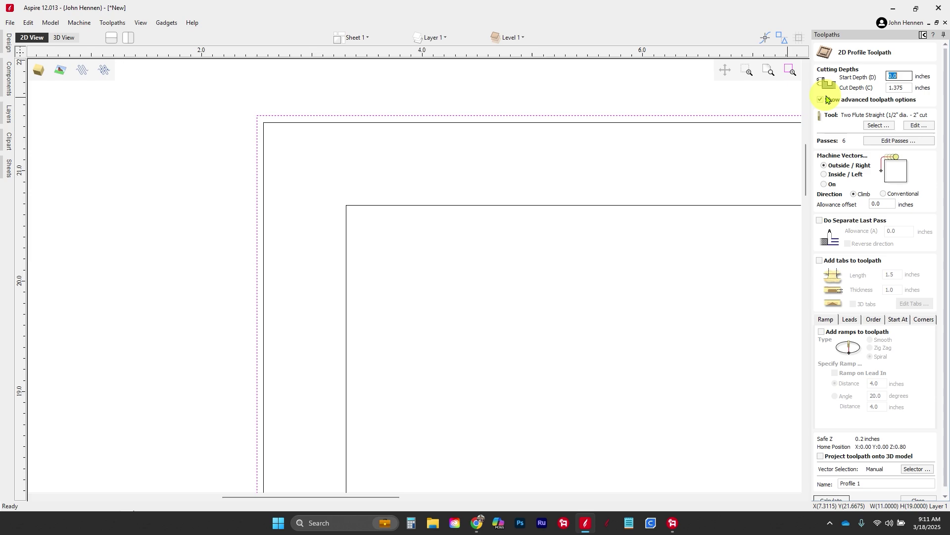
{"action": "double_click", "coordinate": [897, 87]}
{"action": "type", "text": "0."}
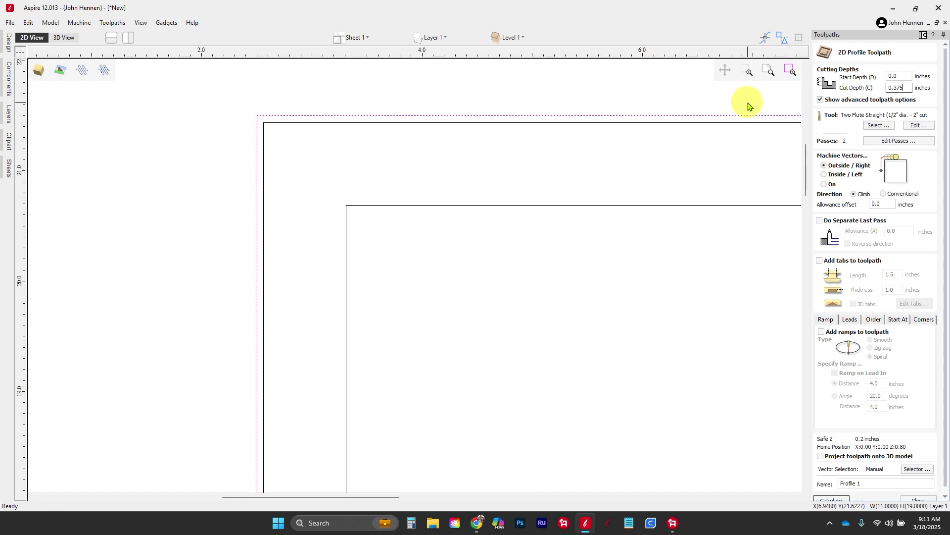
Choose the V-Bit (15.0° - 1/4") from the Micro V-Groove tools and apply it
{"action": "left_click", "coordinate": [872, 125]}
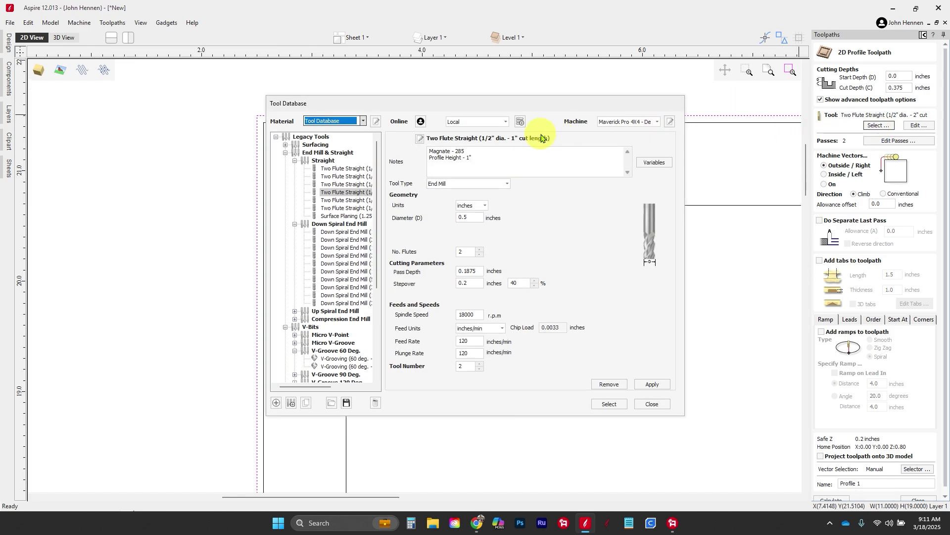
{"action": "left_click", "coordinate": [286, 152]}
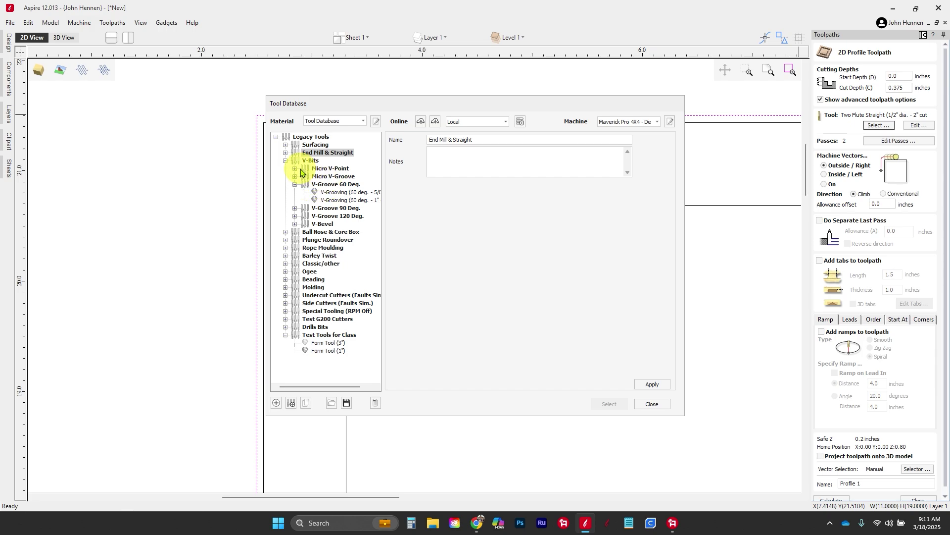
{"action": "left_click", "coordinate": [295, 176]}
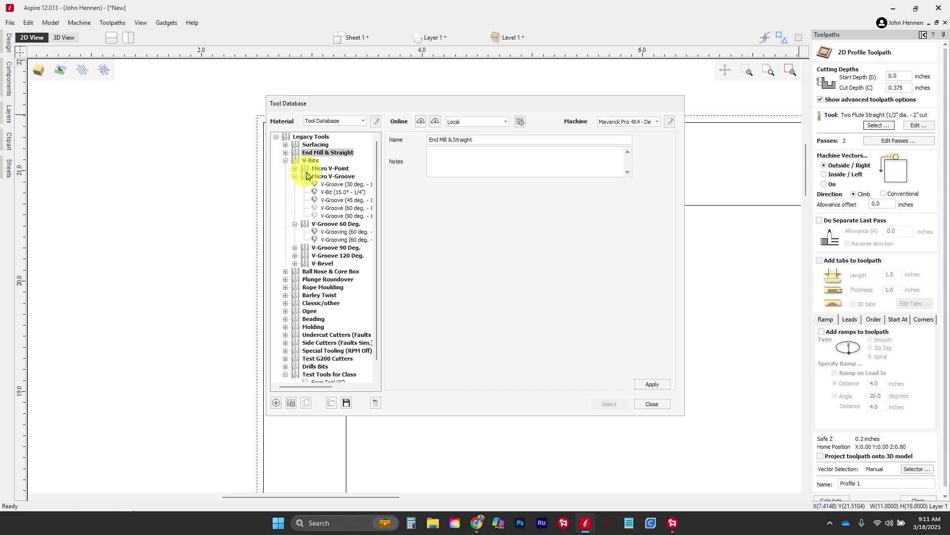
{"action": "left_click", "coordinate": [329, 192]}
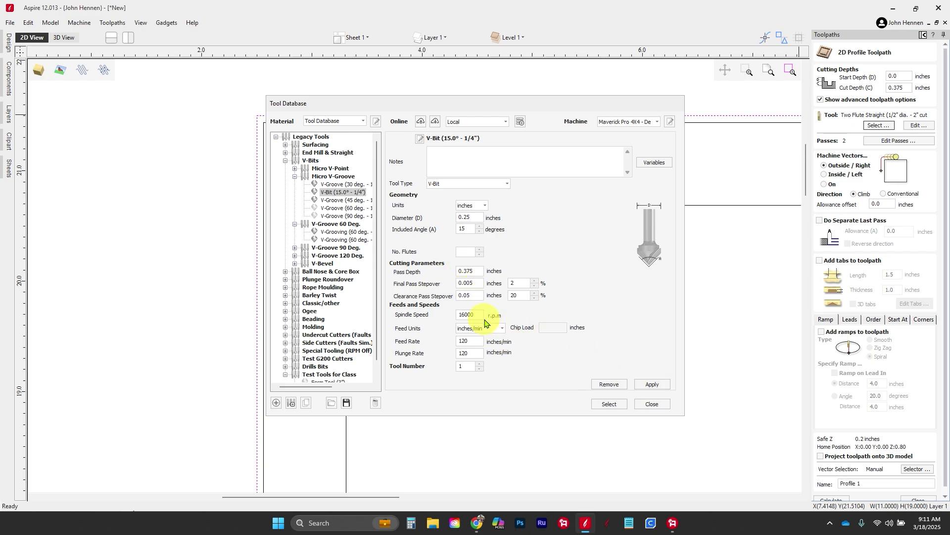
{"action": "left_click", "coordinate": [653, 384]}
Set the V-bit profile to cut Inside/Left with sharp external and internal corners
{"action": "left_click", "coordinate": [609, 404]}
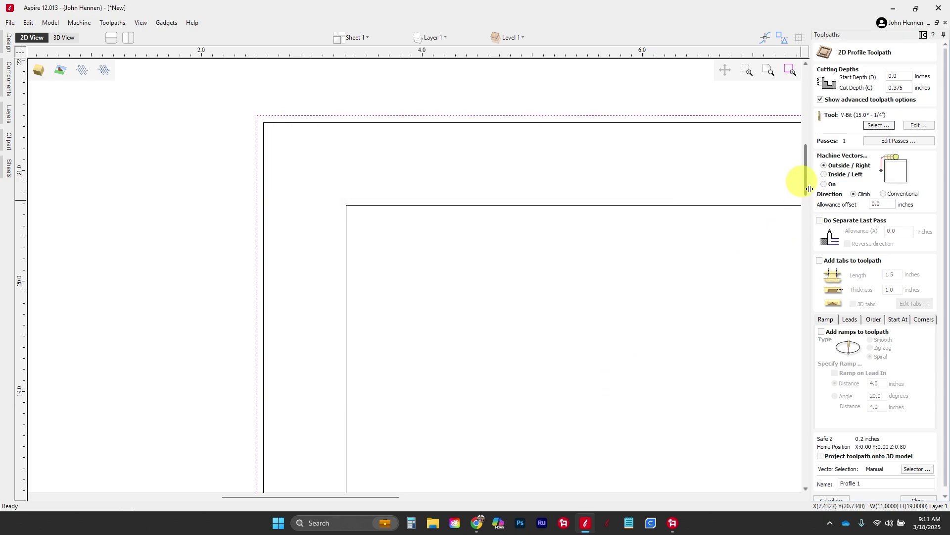
{"action": "left_click", "coordinate": [824, 175]}
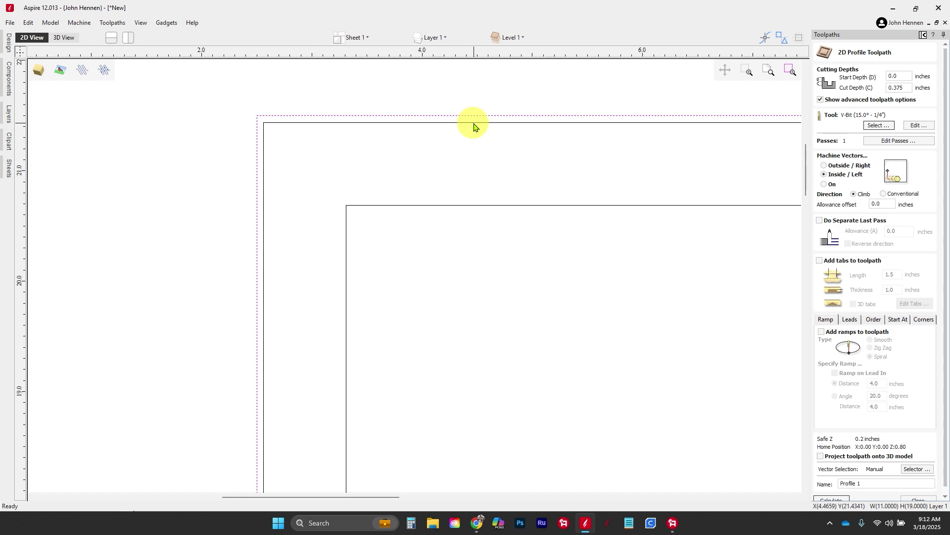
{"action": "scroll", "coordinate": [785, 347], "scroll_direction": "down", "scroll_amount": 2}
{"action": "scroll", "coordinate": [848, 341], "scroll_direction": "down", "scroll_amount": 1}
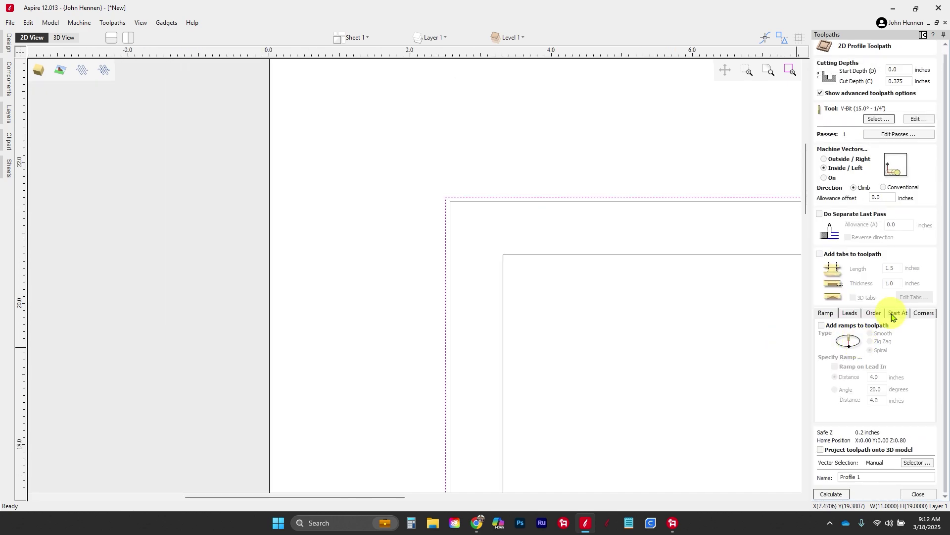
{"action": "left_click", "coordinate": [920, 313]}
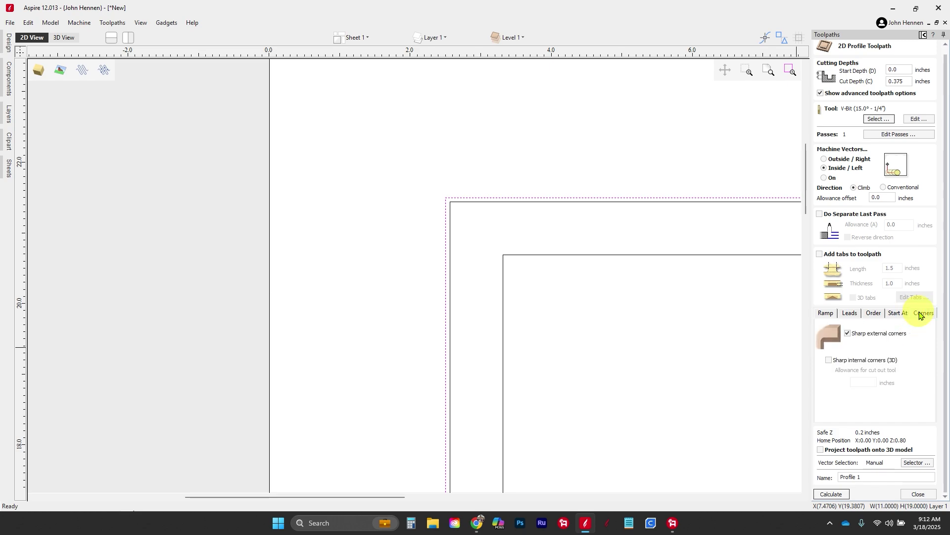
{"action": "left_click", "coordinate": [849, 334]}
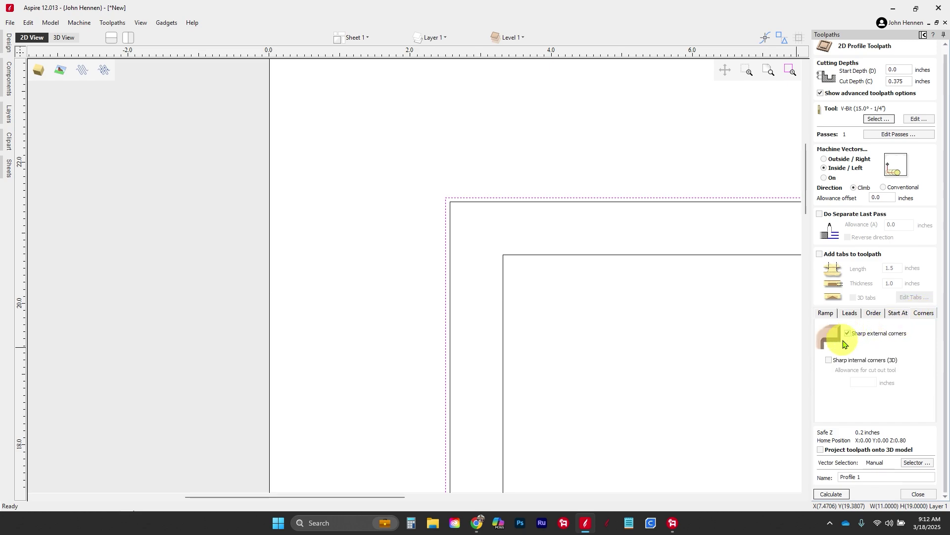
{"action": "left_click", "coordinate": [829, 360]}
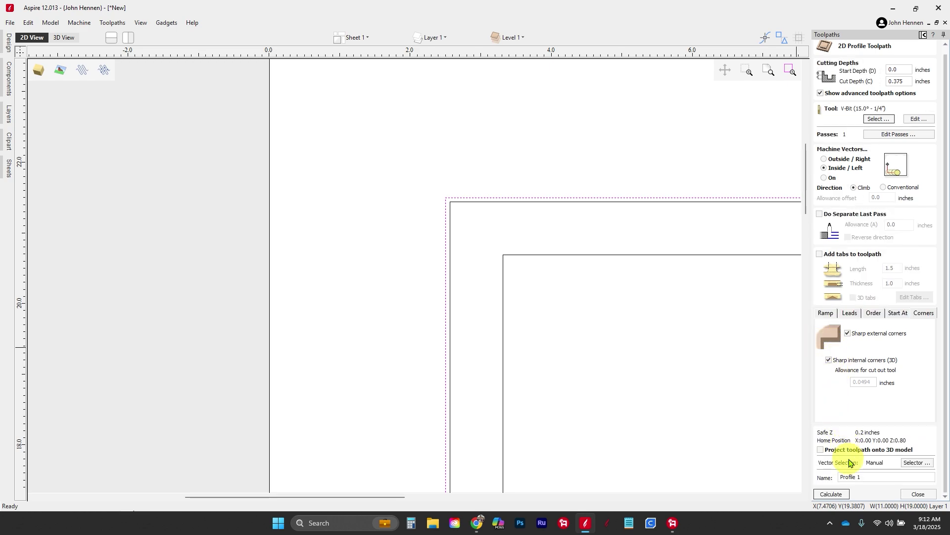
Calculate the profile toolpath and preview the V-groove on the board in 3D
{"action": "left_click", "coordinate": [838, 495]}
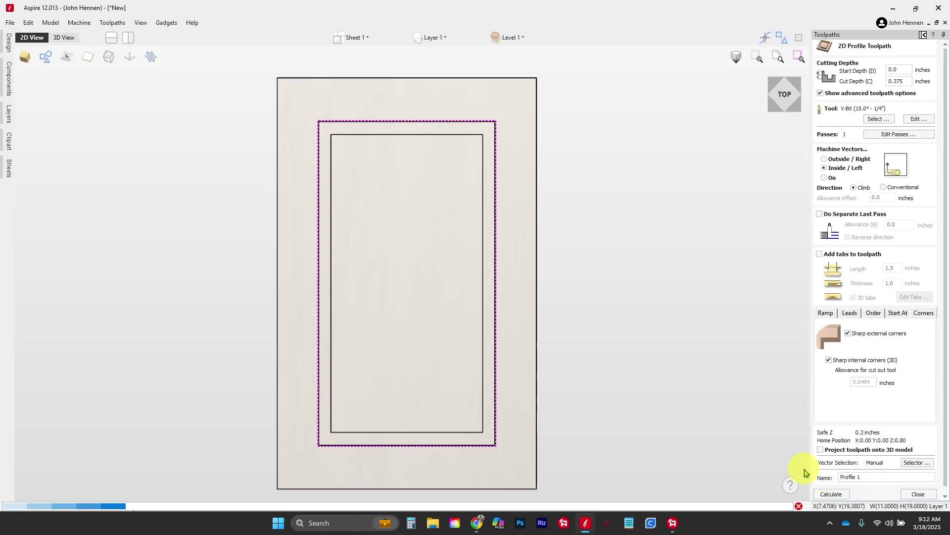
{"action": "scroll", "coordinate": [460, 132], "scroll_direction": "up", "scroll_amount": 5}
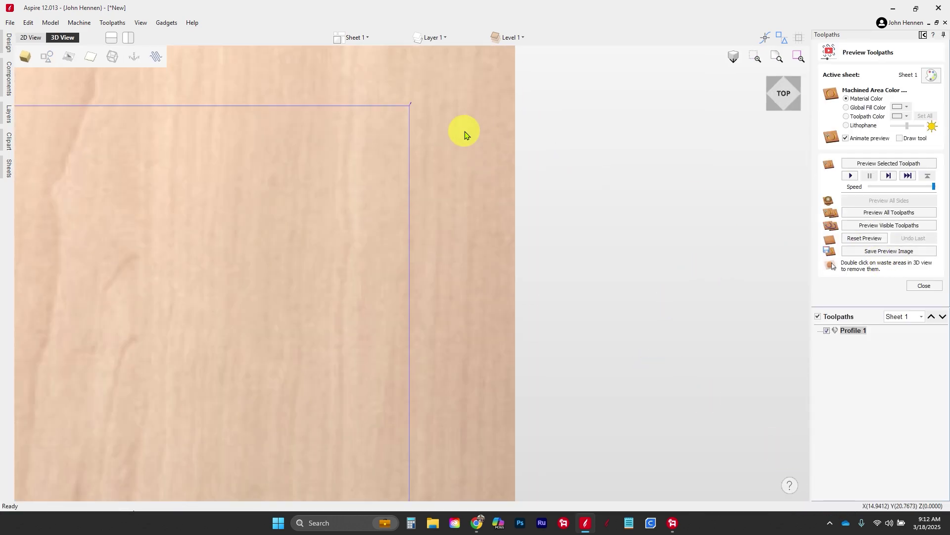
{"action": "middle_click_drag", "start_coordinate": [394, 127], "coordinate": [385, 233]}
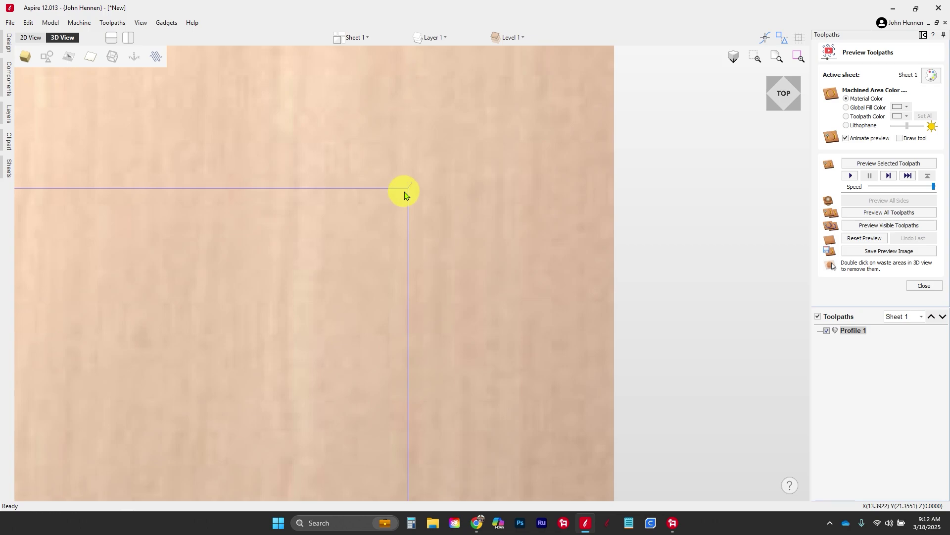
{"action": "left_click", "coordinate": [891, 226]}
{"action": "left_click_drag", "start_coordinate": [450, 237], "coordinate": [515, 204]}
{"action": "scroll", "coordinate": [515, 205], "scroll_direction": "down", "scroll_amount": 2}
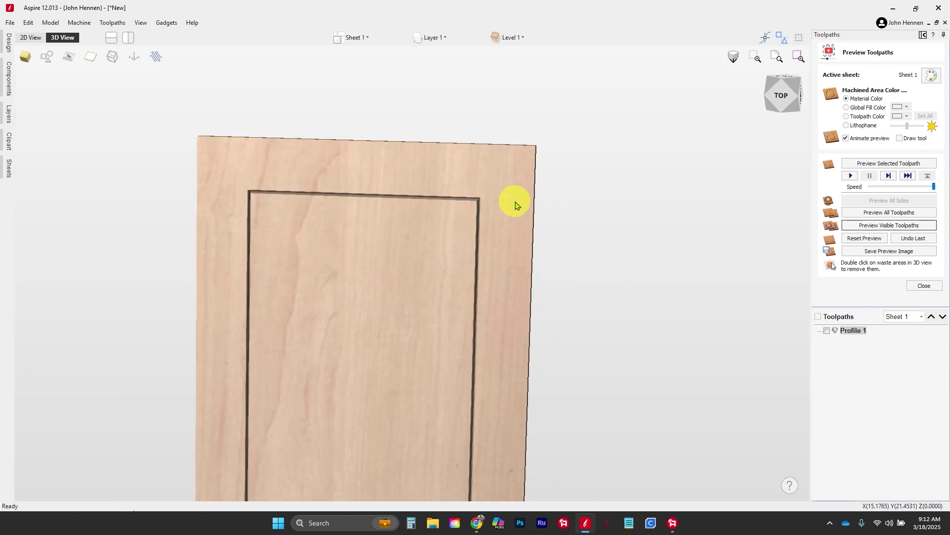
{"action": "scroll", "coordinate": [516, 204], "scroll_direction": "down", "scroll_amount": 2}
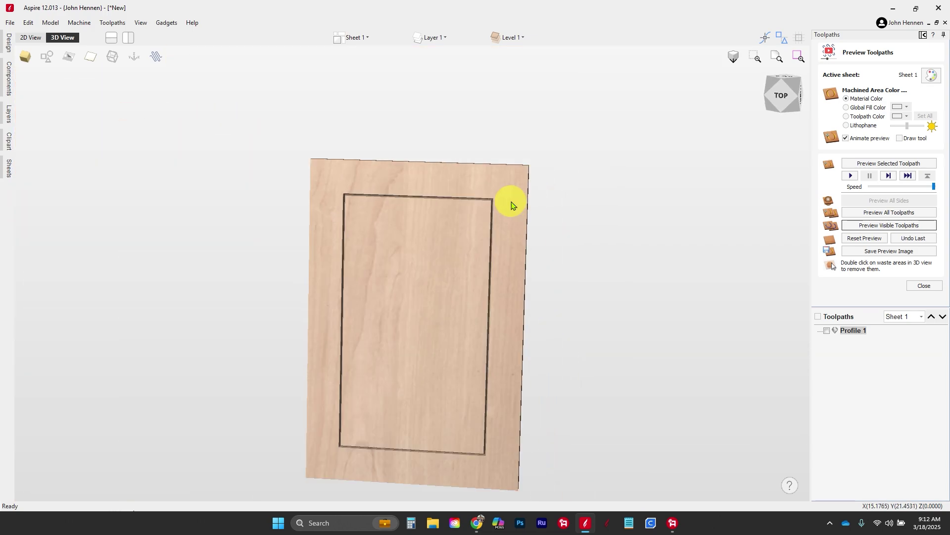
Return to the 2D view and select both rectangles of the door frame
{"action": "left_click", "coordinate": [31, 38]}
{"action": "scroll", "coordinate": [206, 106], "scroll_direction": "down", "scroll_amount": 2}
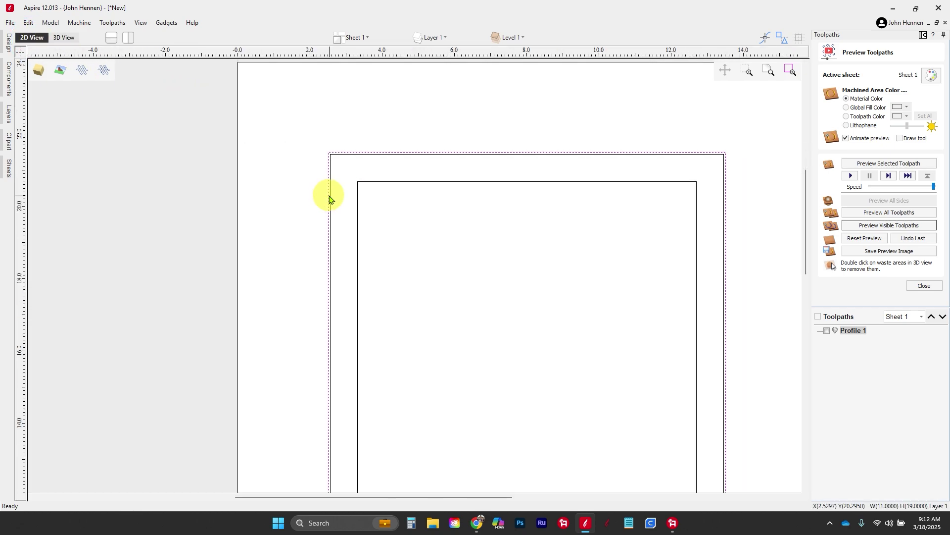
{"action": "left_click", "coordinate": [359, 218], "text": "shift"}
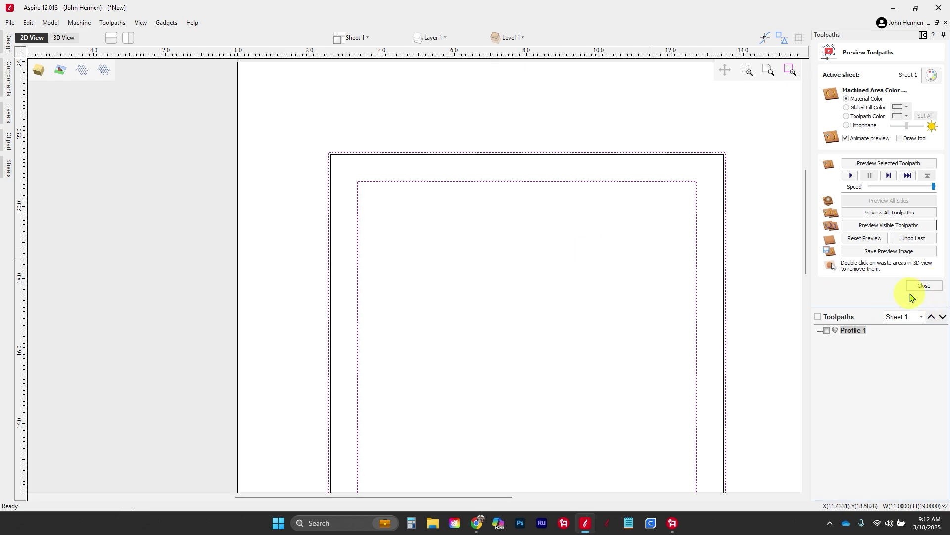
{"action": "left_click", "coordinate": [520, 244]}
{"action": "scroll", "coordinate": [346, 151], "scroll_direction": "up", "scroll_amount": 1}
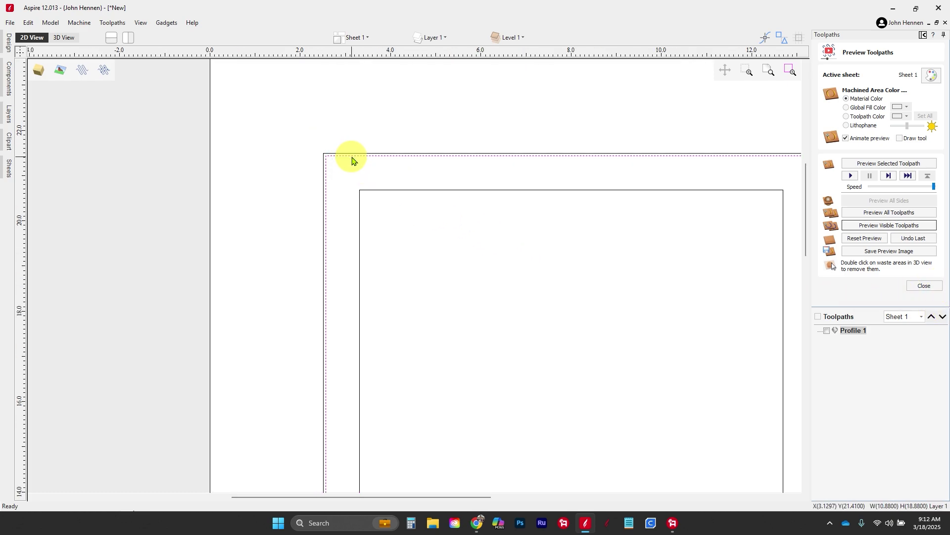
{"action": "left_click", "coordinate": [380, 193]}
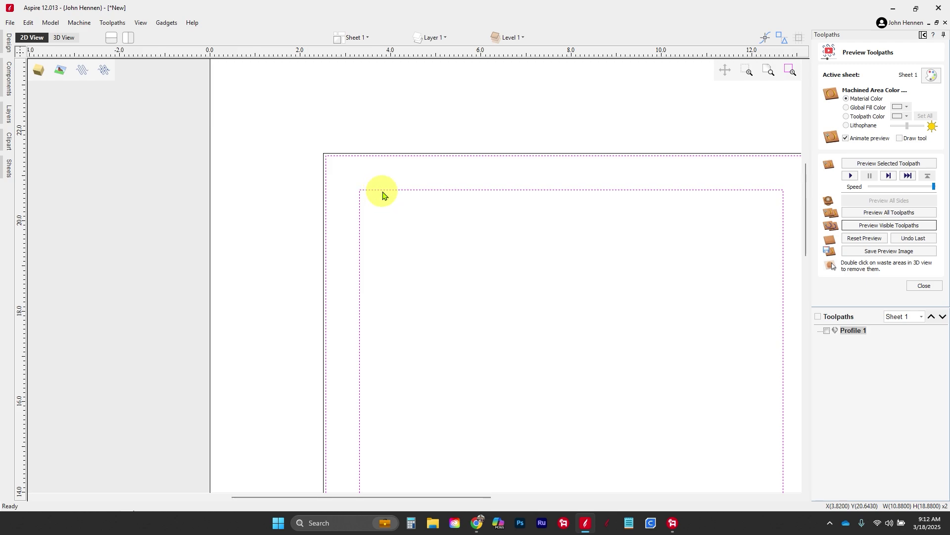
Start a pocket toolpath and add the 1/8" down spiral end mill with 0.375 inch pass depth
{"action": "left_click", "coordinate": [926, 286]}
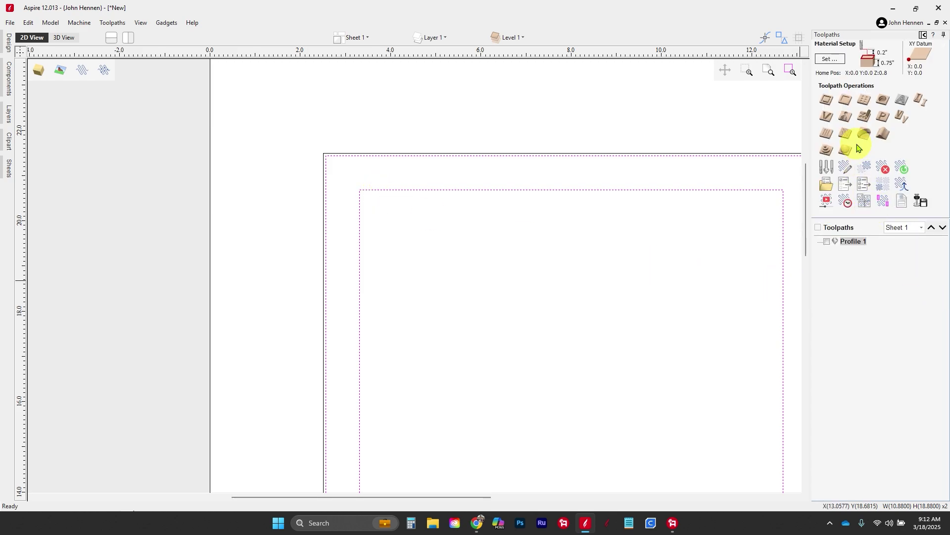
{"action": "left_click", "coordinate": [845, 100]}
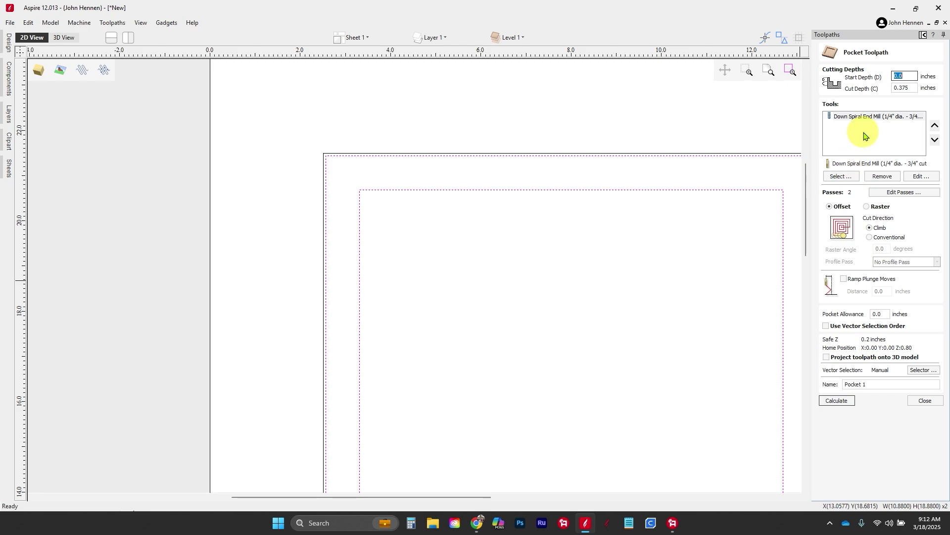
{"action": "left_click", "coordinate": [841, 176]}
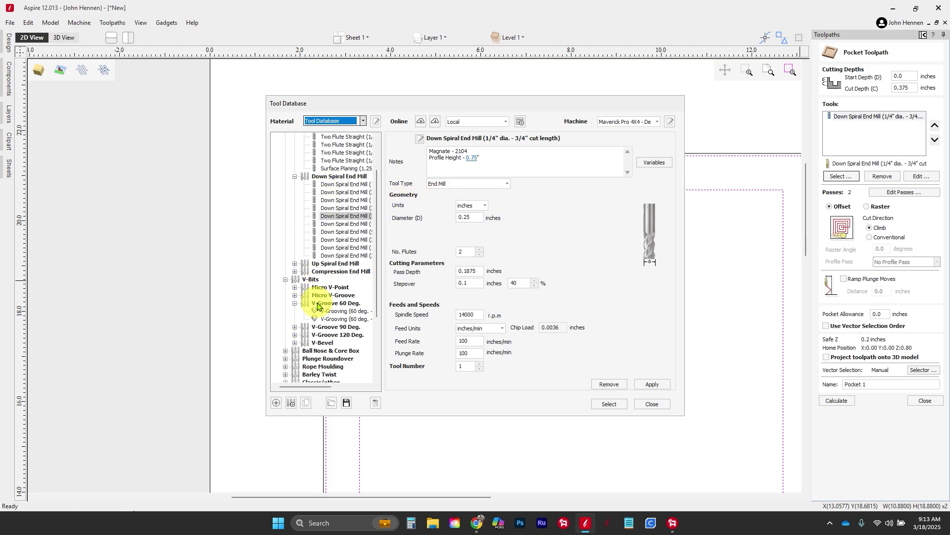
{"action": "scroll", "coordinate": [317, 307], "scroll_direction": "down", "scroll_amount": 2}
{"action": "scroll", "coordinate": [303, 243], "scroll_direction": "up", "scroll_amount": 1}
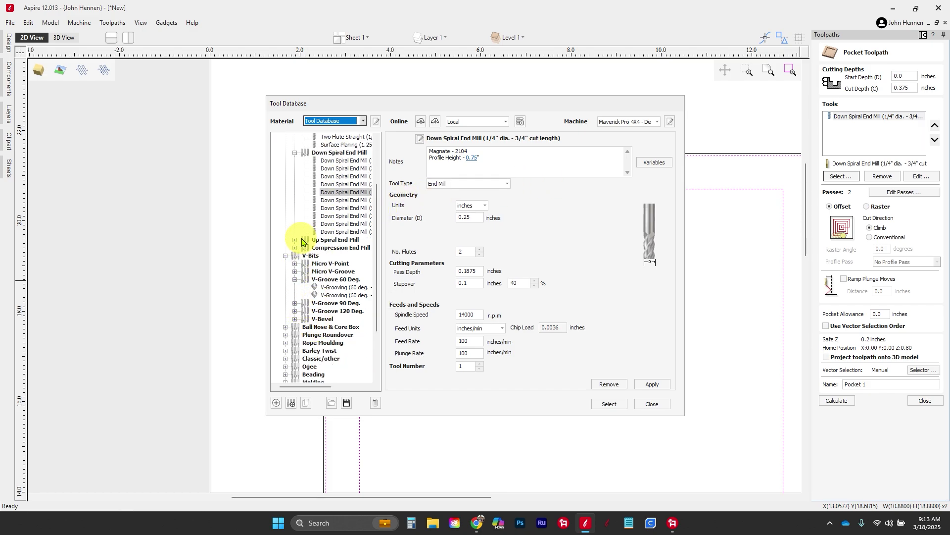
{"action": "scroll", "coordinate": [303, 241], "scroll_direction": "up", "scroll_amount": 3}
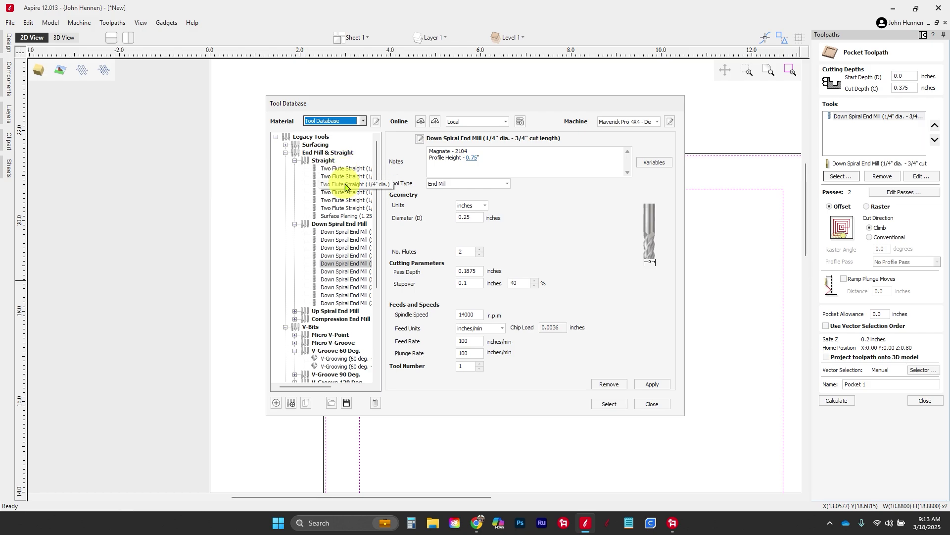
{"action": "left_click", "coordinate": [342, 247]}
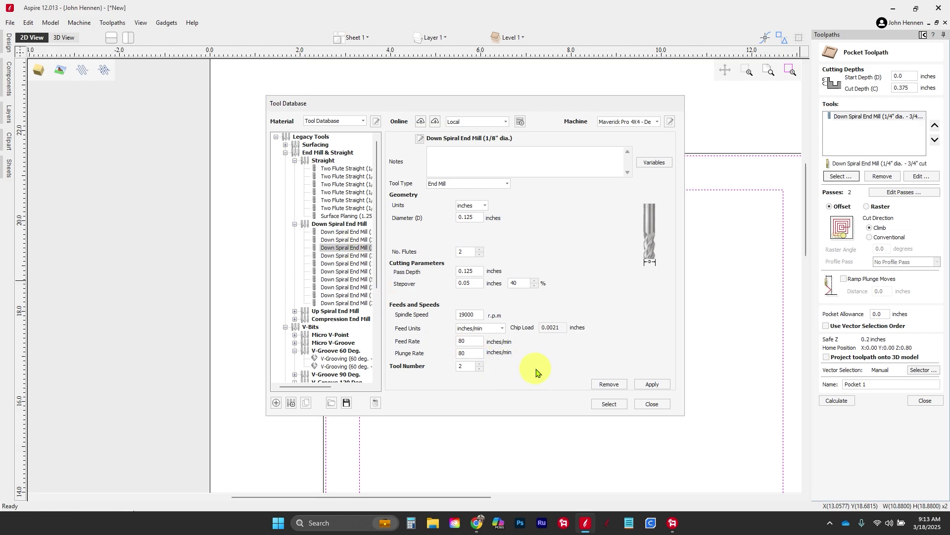
{"action": "left_click", "coordinate": [468, 270]}
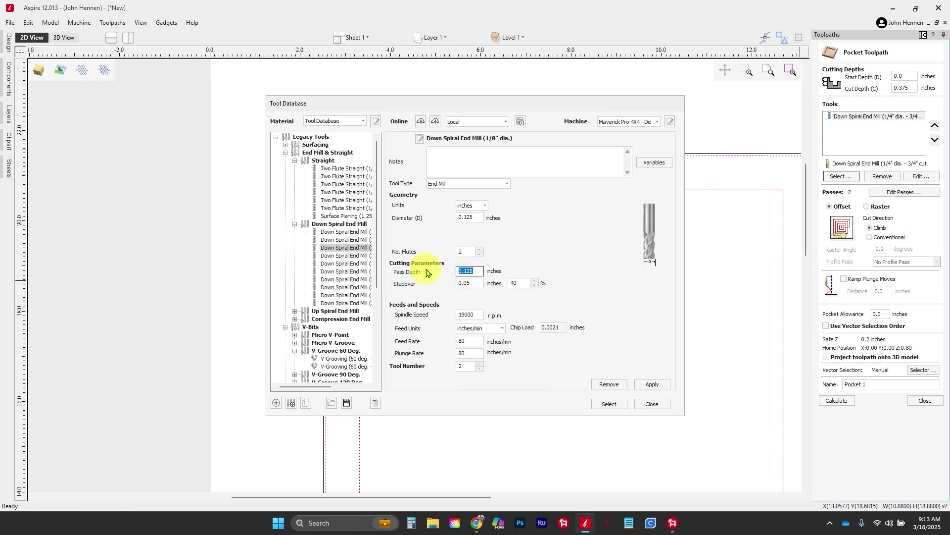
{"action": "type", "text": "0.37"}
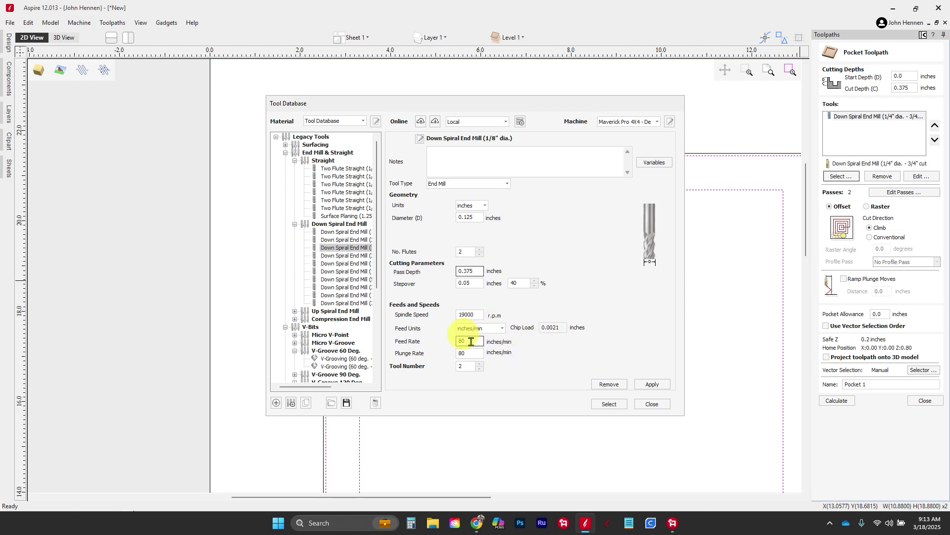
{"action": "left_click", "coordinate": [652, 384]}
{"action": "left_click", "coordinate": [609, 403]}
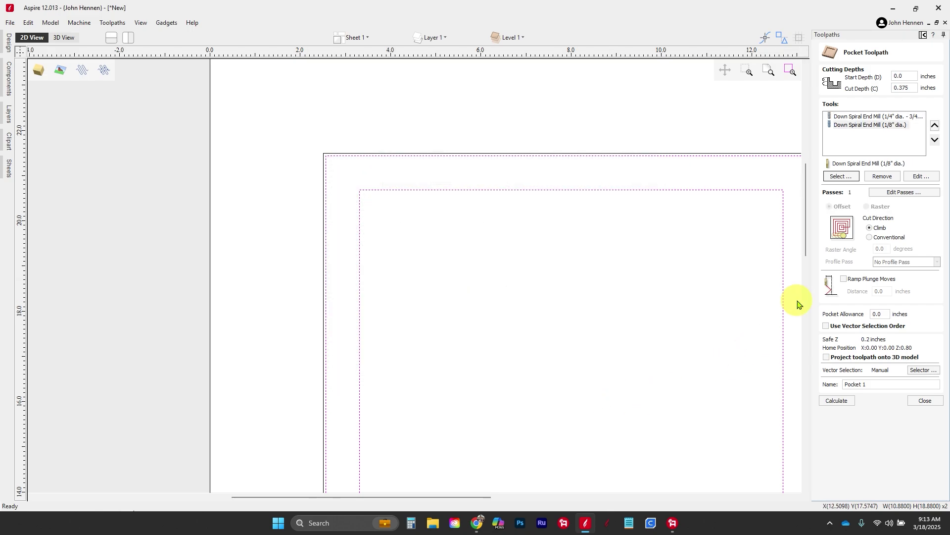
Set the 1/4" end mill to tool number 3 with 0.375 inch pass depth, then calculate the pocket
{"action": "left_click", "coordinate": [867, 117]}
{"action": "double_click", "coordinate": [867, 118]}
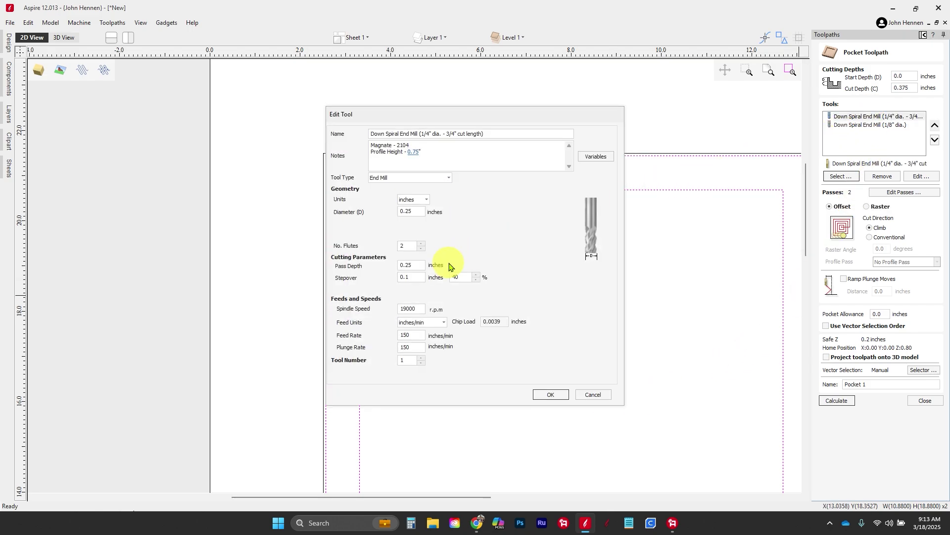
{"action": "left_click", "coordinate": [421, 357]}
{"action": "left_click", "coordinate": [421, 357]}
{"action": "double_click", "coordinate": [410, 265]}
{"action": "type", "text": "0.375"}
{"action": "left_click", "coordinate": [549, 394]}
{"action": "left_click", "coordinate": [840, 400]}
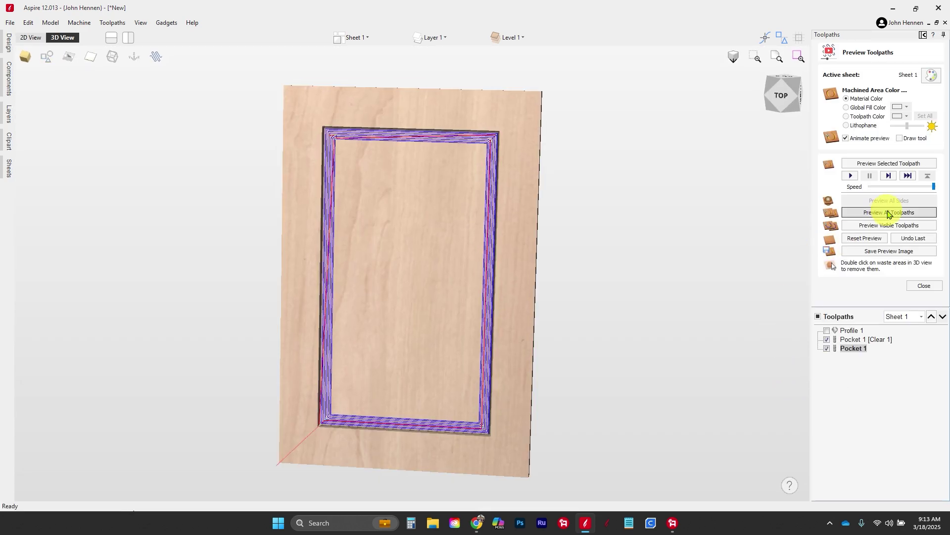
Preview all toolpaths in 3D, orbiting to inspect the recessed pocket frame
{"action": "left_click", "coordinate": [889, 212]}
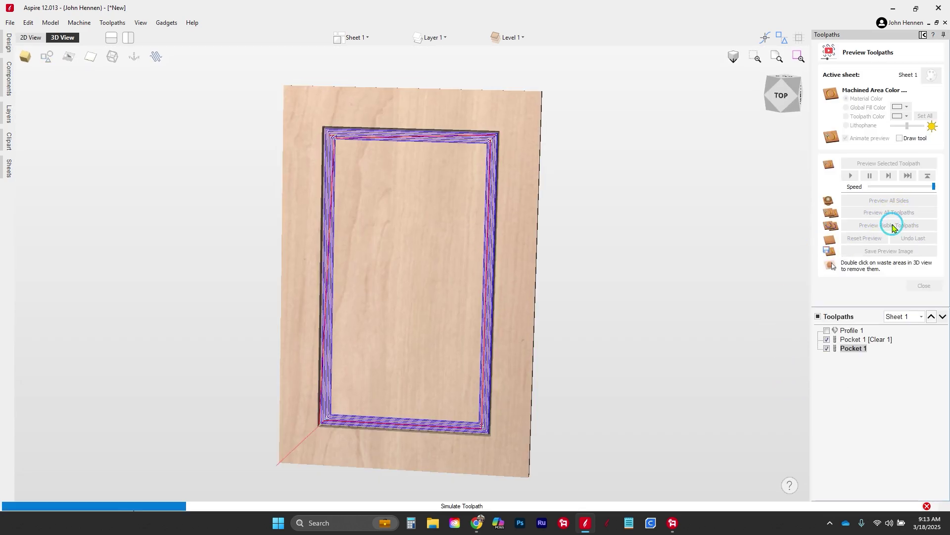
{"action": "left_click_drag", "start_coordinate": [633, 259], "coordinate": [516, 239]}
{"action": "scroll", "coordinate": [516, 240], "scroll_direction": "up", "scroll_amount": 5}
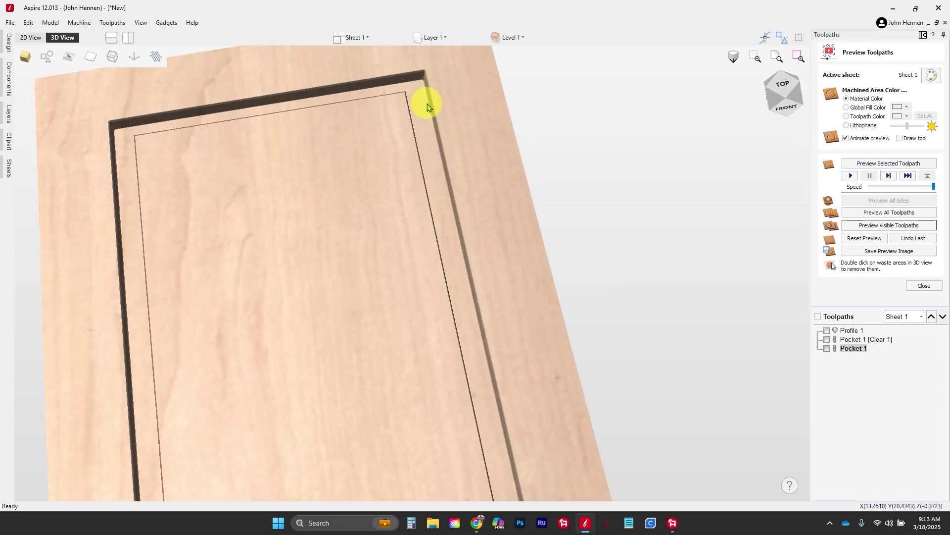
{"action": "left_click_drag", "start_coordinate": [294, 220], "coordinate": [305, 204]}
{"action": "scroll", "coordinate": [305, 203], "scroll_direction": "down", "scroll_amount": 5}
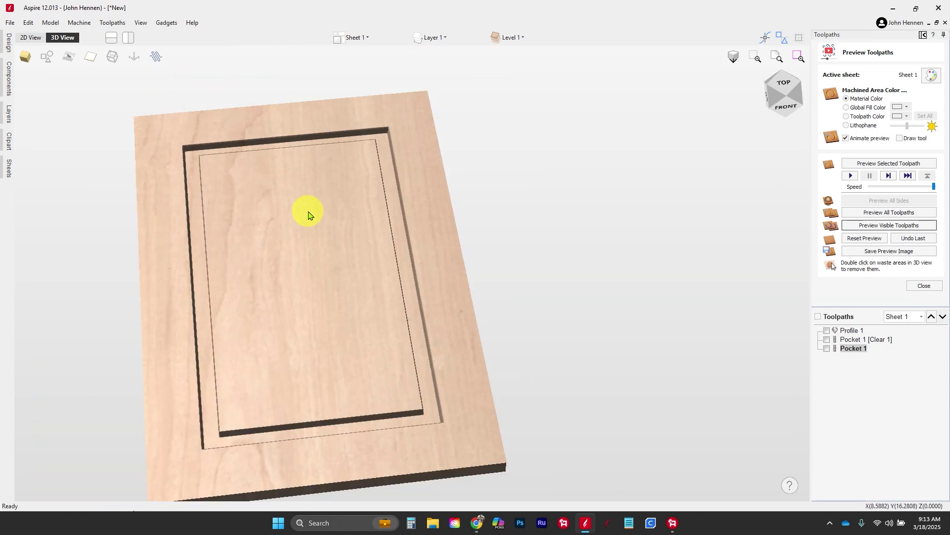
Return to the 2D view and select only the inner rectangle
{"action": "left_click", "coordinate": [28, 36]}
{"action": "left_click", "coordinate": [377, 228]}
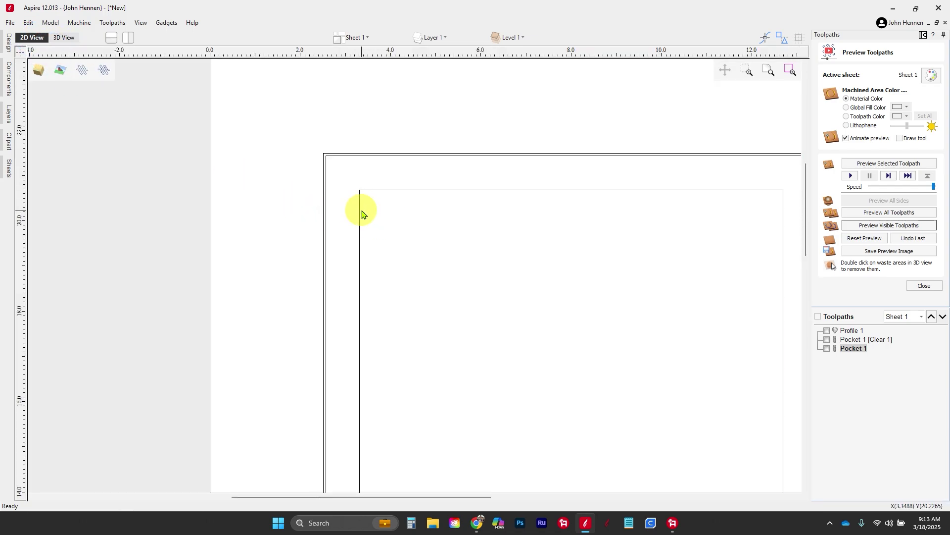
{"action": "left_click", "coordinate": [360, 212]}
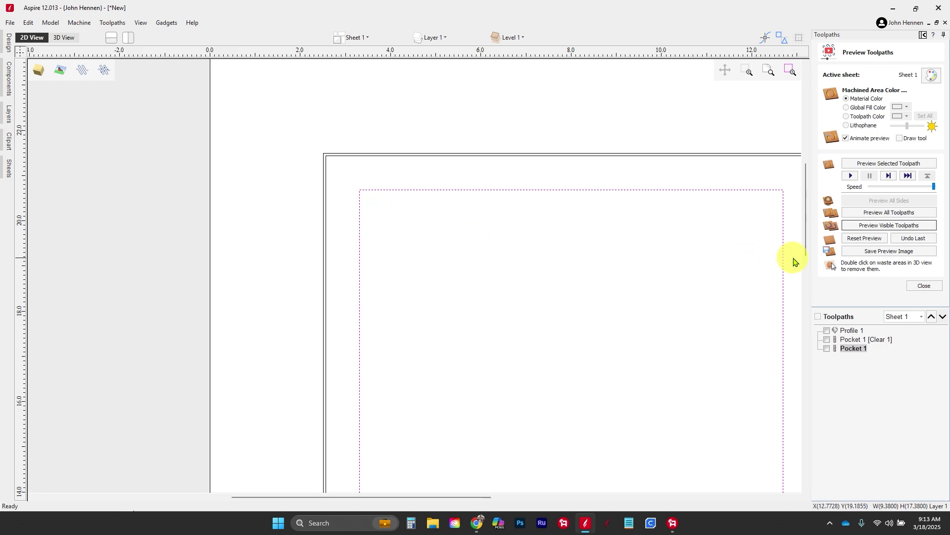
Start a new profile toolpath cutting on the line with the 2-inch Core Box bit
{"action": "left_click", "coordinate": [922, 286]}
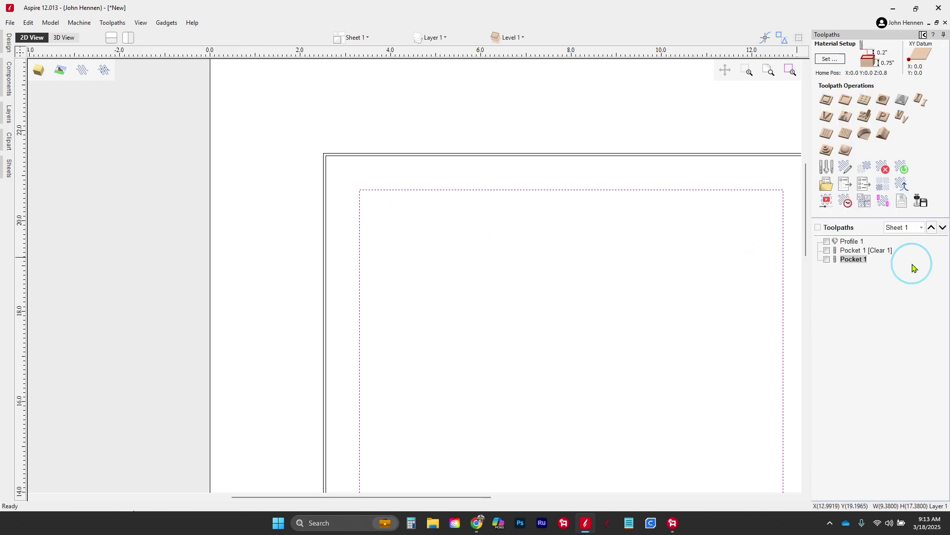
{"action": "left_click", "coordinate": [826, 100]}
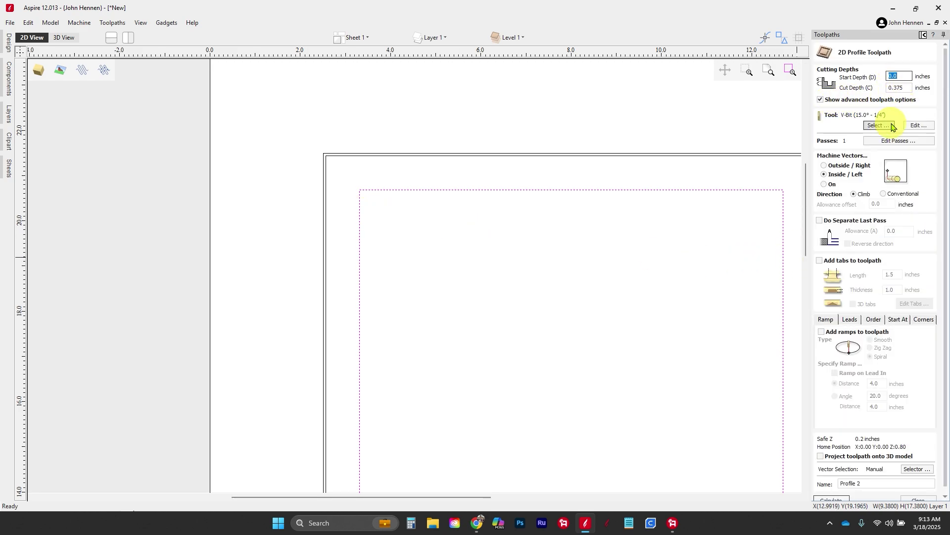
{"action": "left_click", "coordinate": [824, 184]}
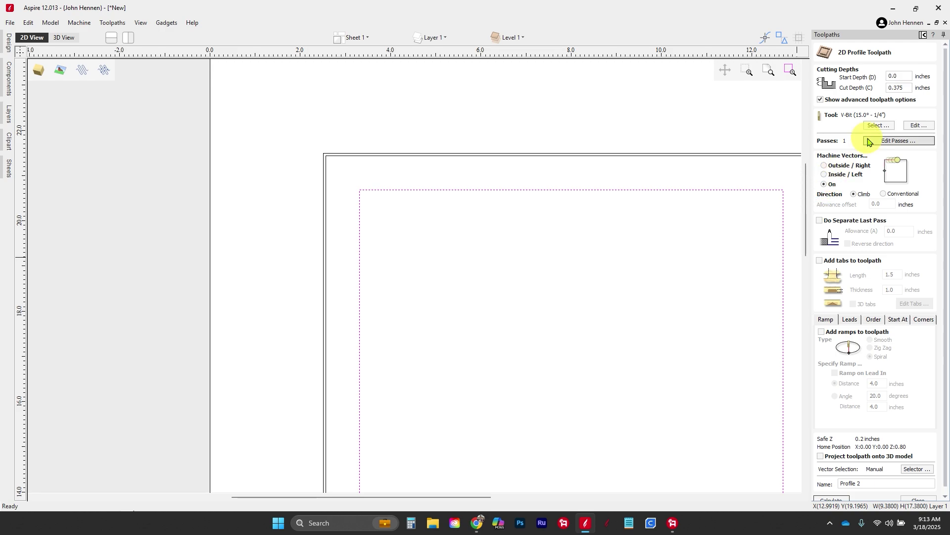
{"action": "left_click", "coordinate": [877, 125]}
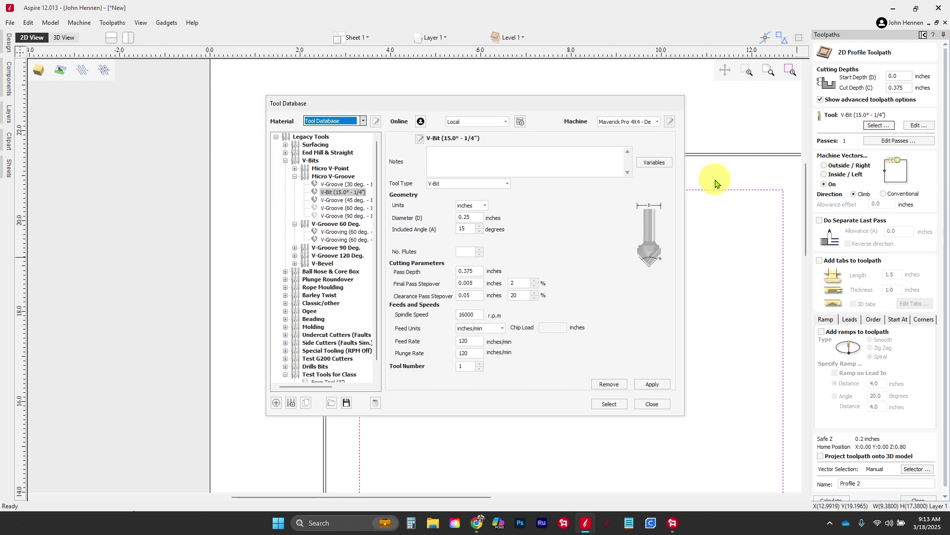
{"action": "scroll", "coordinate": [296, 256], "scroll_direction": "down", "scroll_amount": 1}
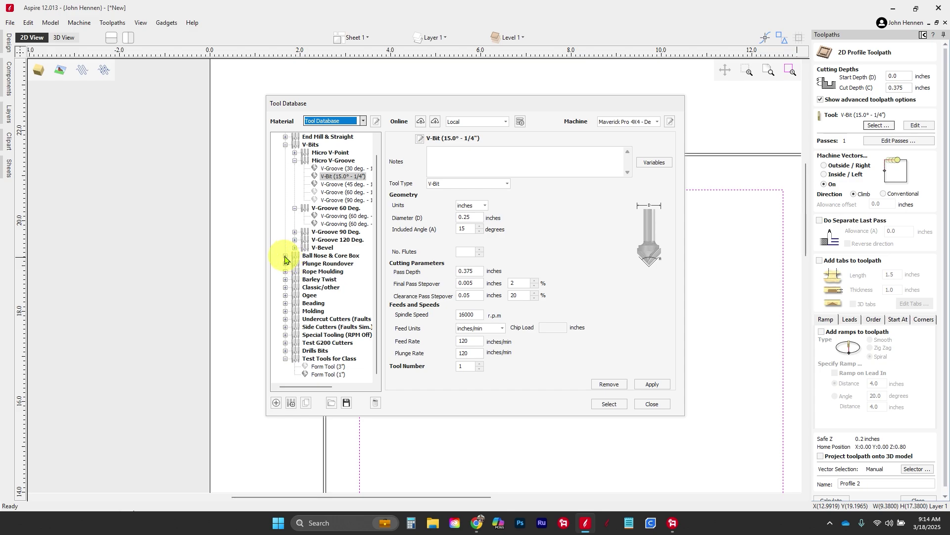
{"action": "left_click", "coordinate": [286, 255]}
{"action": "left_click", "coordinate": [295, 264]}
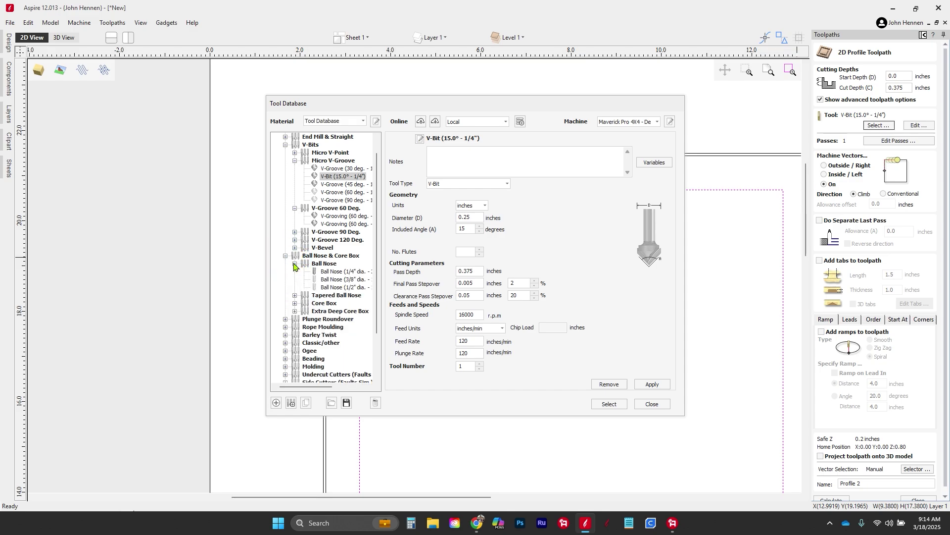
{"action": "left_click", "coordinate": [295, 303]}
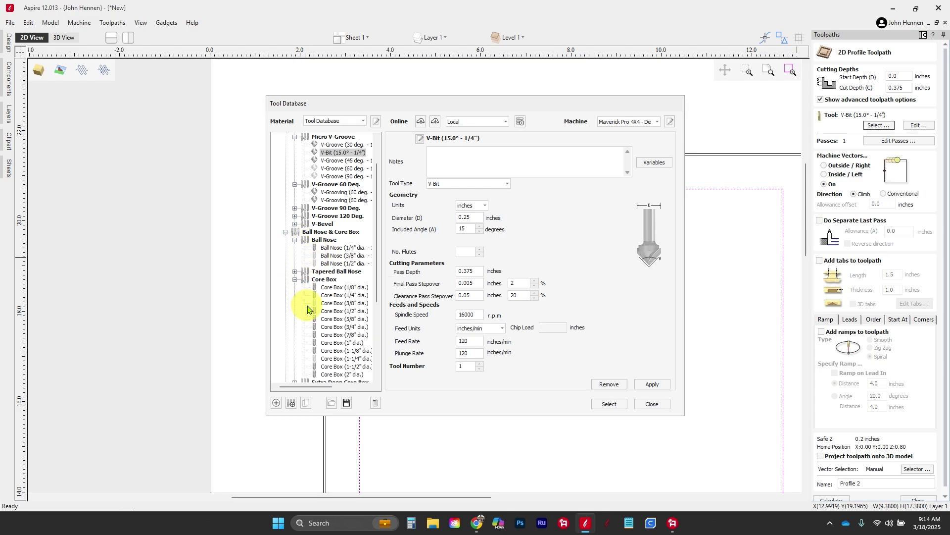
{"action": "left_click", "coordinate": [357, 375]}
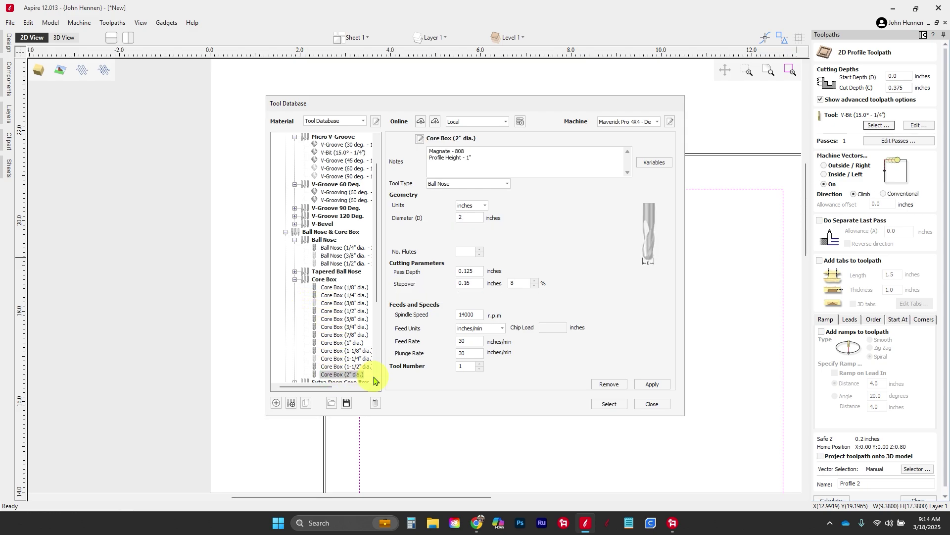
Give the Core Box bit tool number 4, 150 in/min feed and plunge, 0.375 pass depth, and enable ramps
{"action": "left_click", "coordinate": [482, 365]}
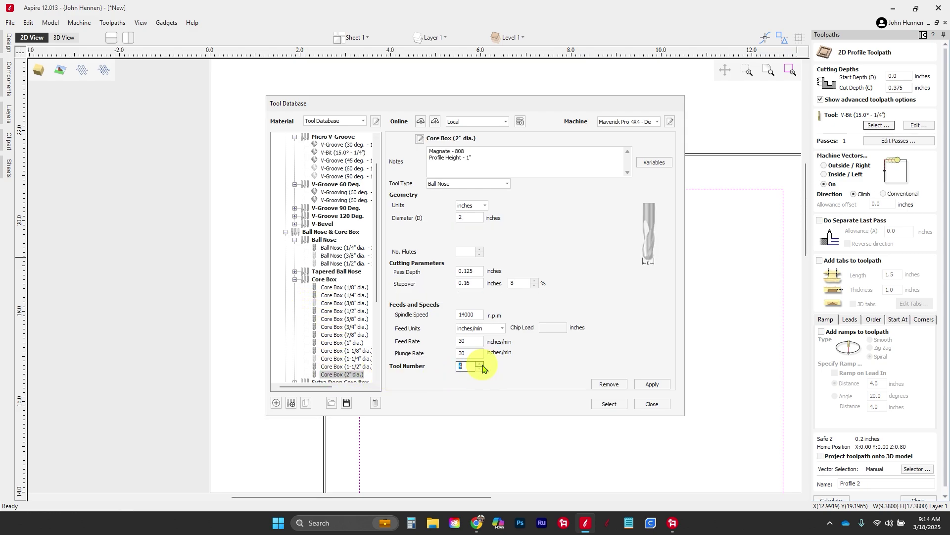
{"action": "left_click", "coordinate": [456, 340]}
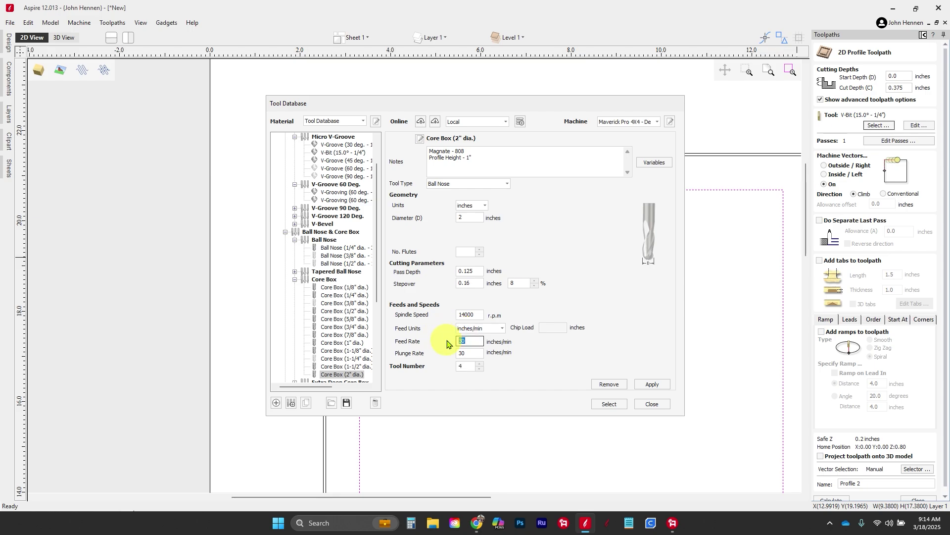
{"action": "type", "text": "150"}
{"action": "key", "text": "Tab"}
{"action": "left_click", "coordinate": [465, 271]}
{"action": "type", "text": "0.375"}
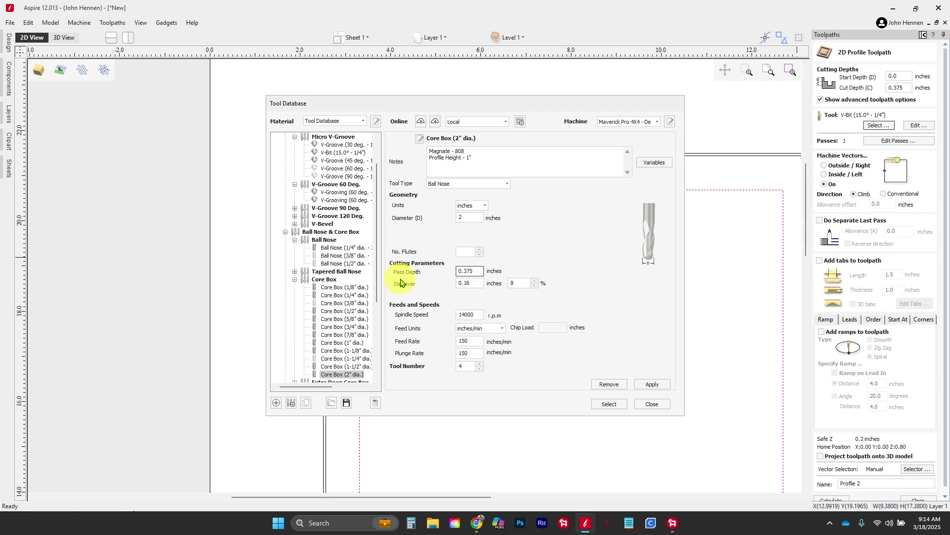
{"action": "left_click", "coordinate": [643, 384]}
{"action": "left_click", "coordinate": [609, 404]}
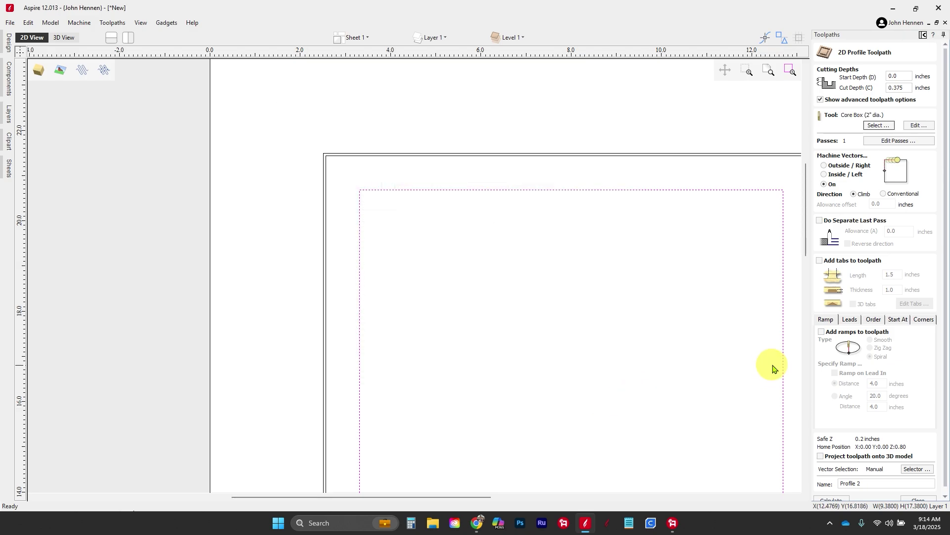
{"action": "left_click", "coordinate": [822, 331]}
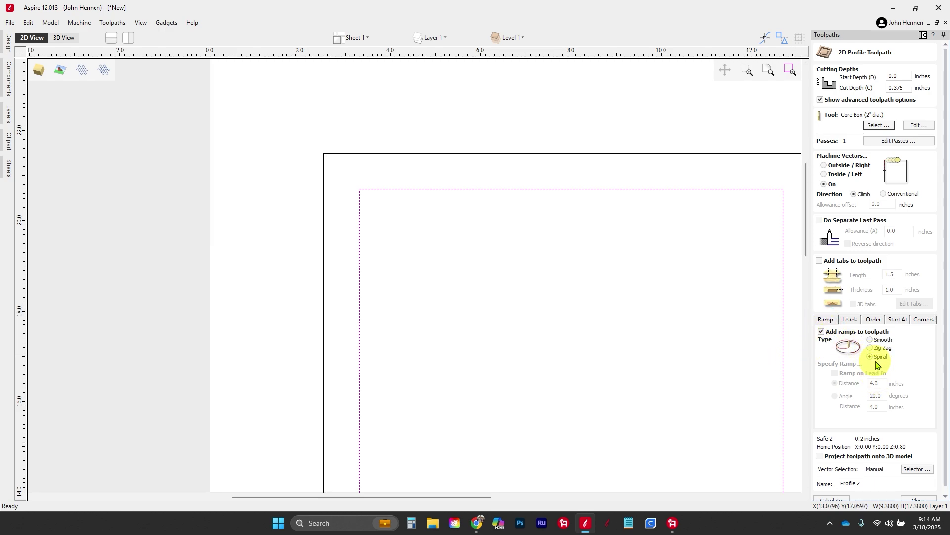
{"action": "scroll", "coordinate": [876, 366], "scroll_direction": "down", "scroll_amount": 1}
Calculate and preview the Profile 2 cove around the raised panel, then undo that simulated cut
{"action": "left_click", "coordinate": [833, 492]}
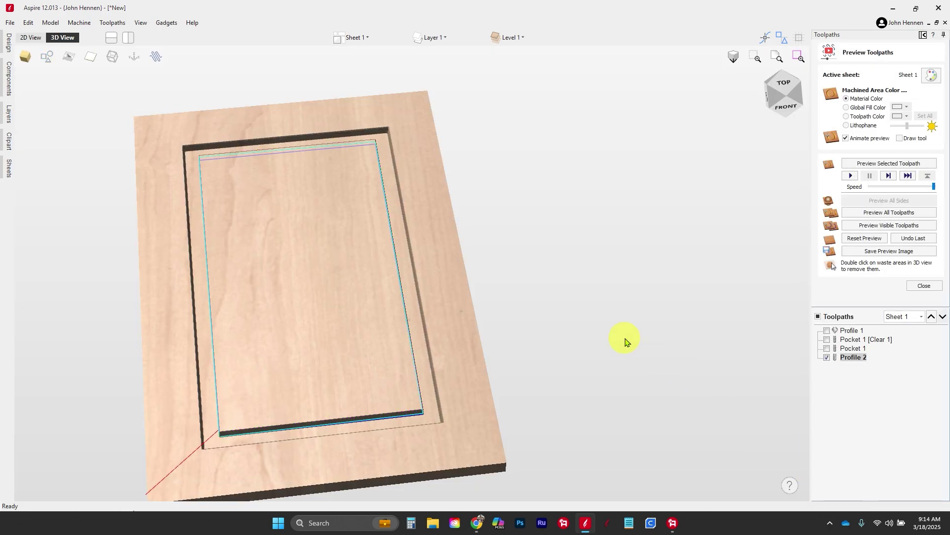
{"action": "left_click", "coordinate": [877, 225]}
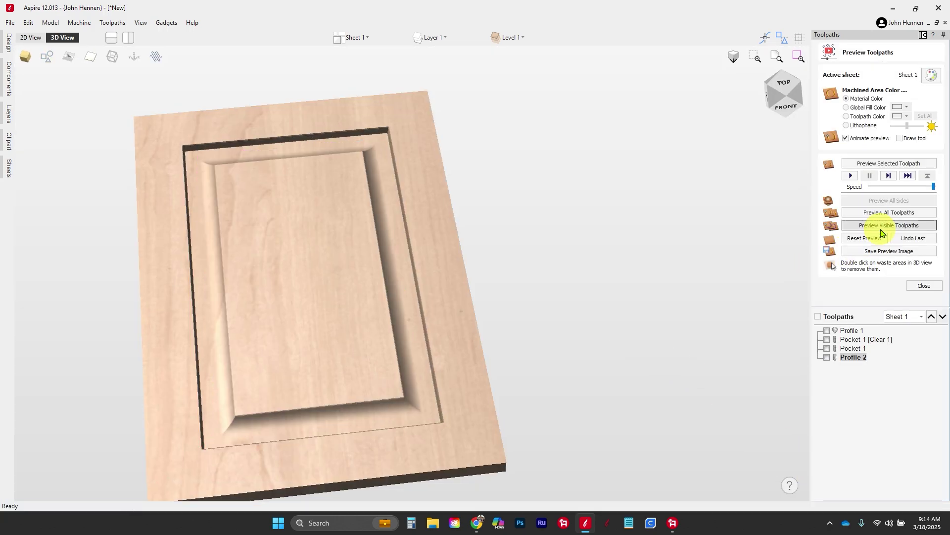
{"action": "left_click_drag", "start_coordinate": [295, 373], "coordinate": [287, 302]}
{"action": "scroll", "coordinate": [286, 301], "scroll_direction": "up", "scroll_amount": 5}
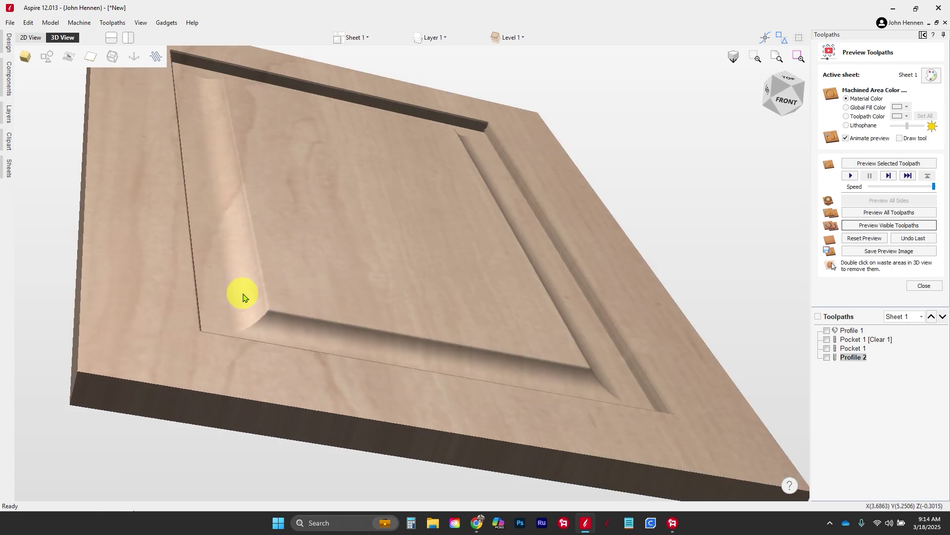
{"action": "scroll", "coordinate": [357, 284], "scroll_direction": "down", "scroll_amount": 5}
{"action": "left_click_drag", "start_coordinate": [349, 274], "coordinate": [329, 356]}
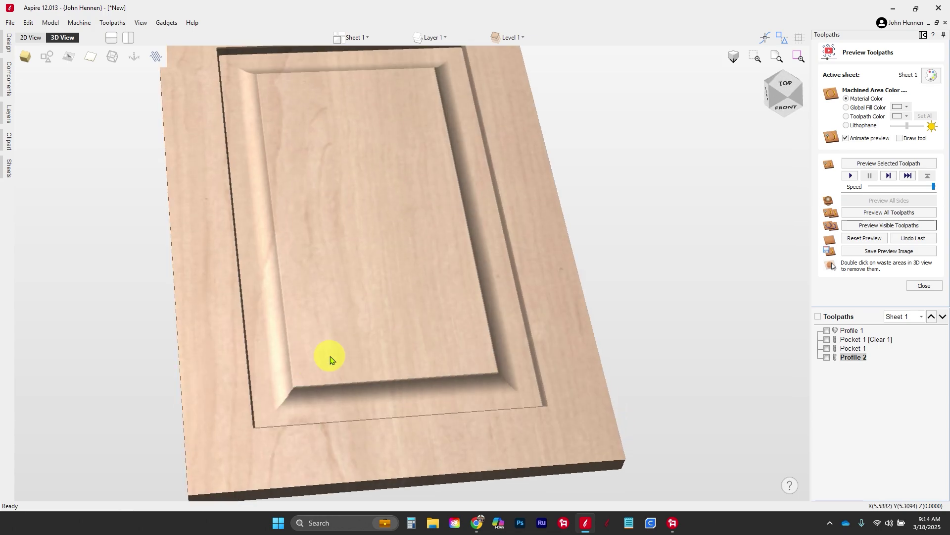
{"action": "left_click", "coordinate": [908, 240]}
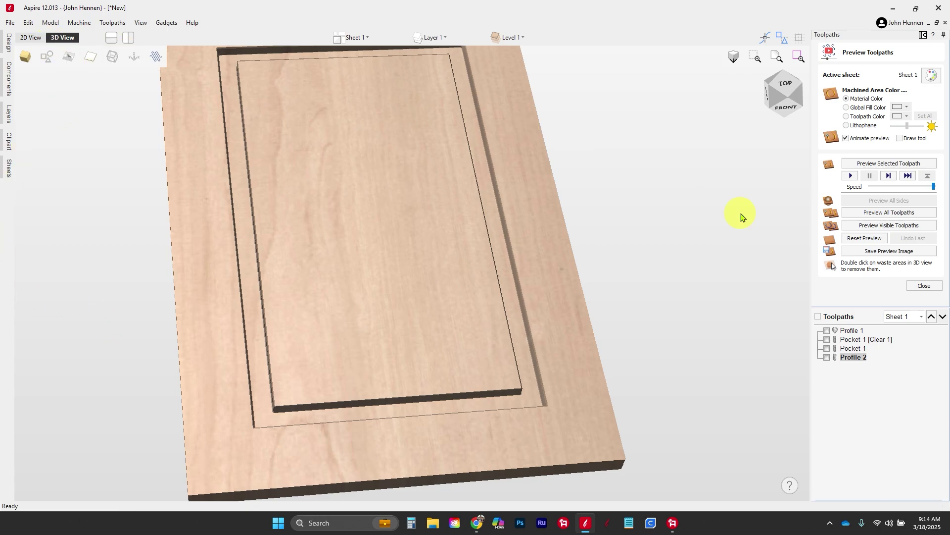
Start a new profile toolpath and pick the 1-1/2" Classic Spiral bit from the tool database
{"action": "left_click", "coordinate": [919, 285]}
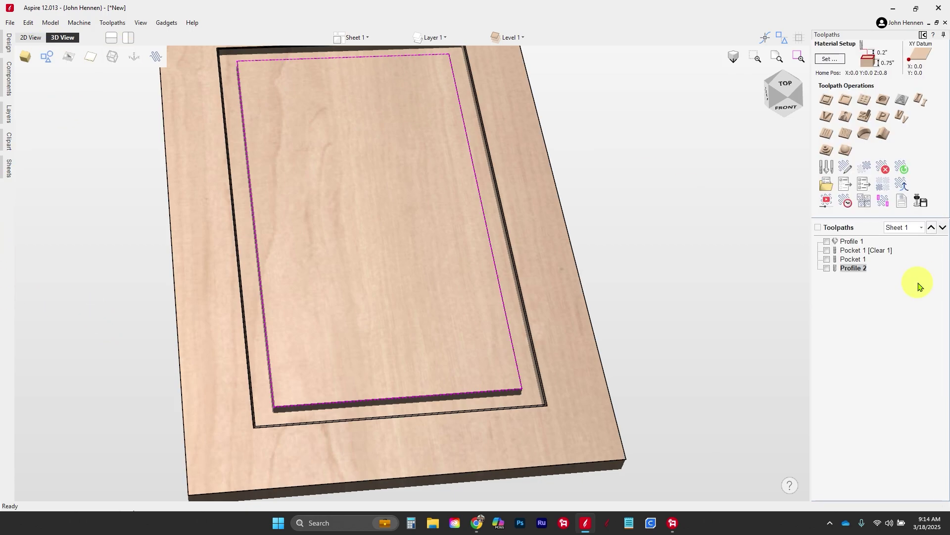
{"action": "left_click", "coordinate": [827, 101]}
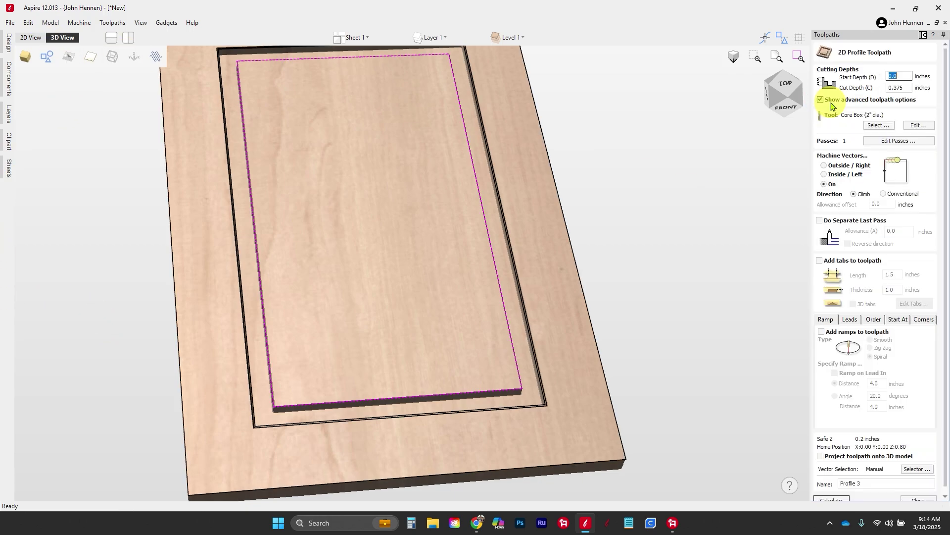
{"action": "left_click", "coordinate": [878, 125]}
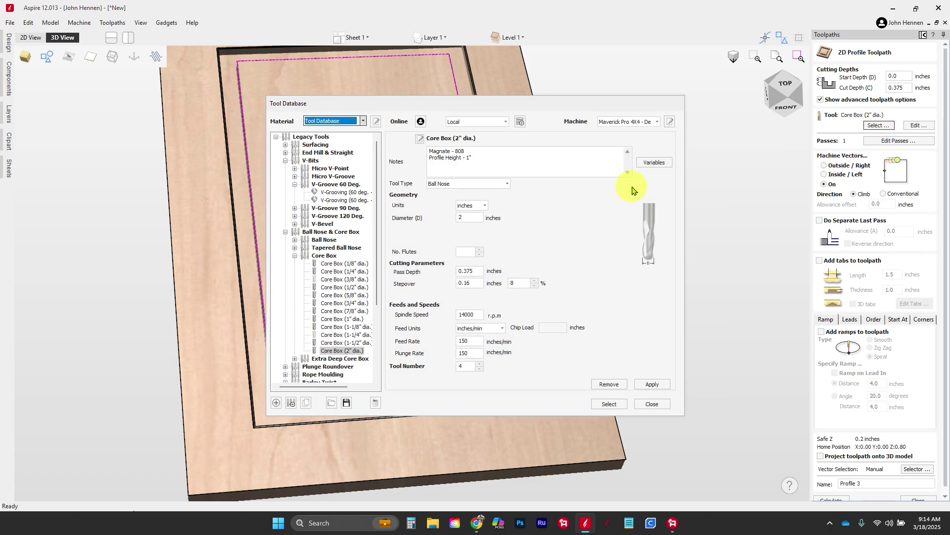
{"action": "left_click", "coordinate": [285, 232]}
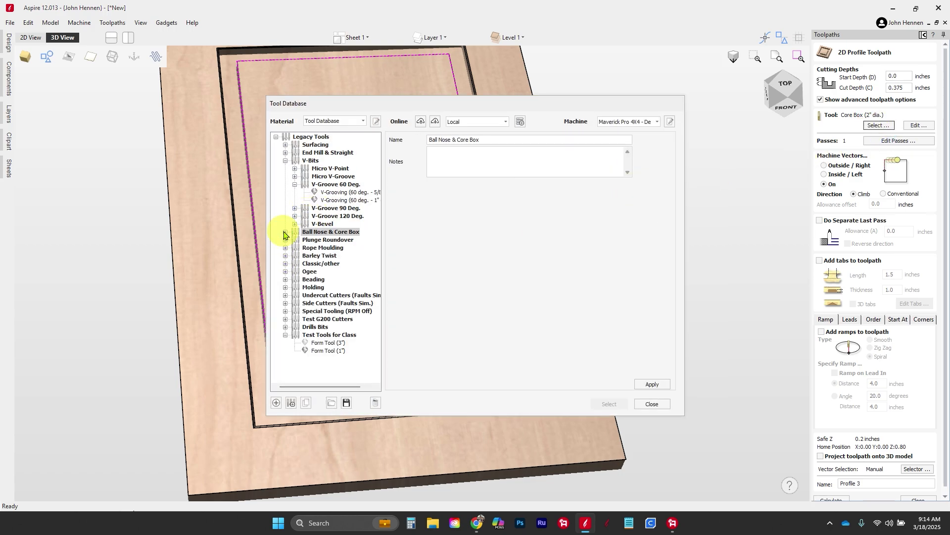
{"action": "left_click", "coordinate": [285, 263]}
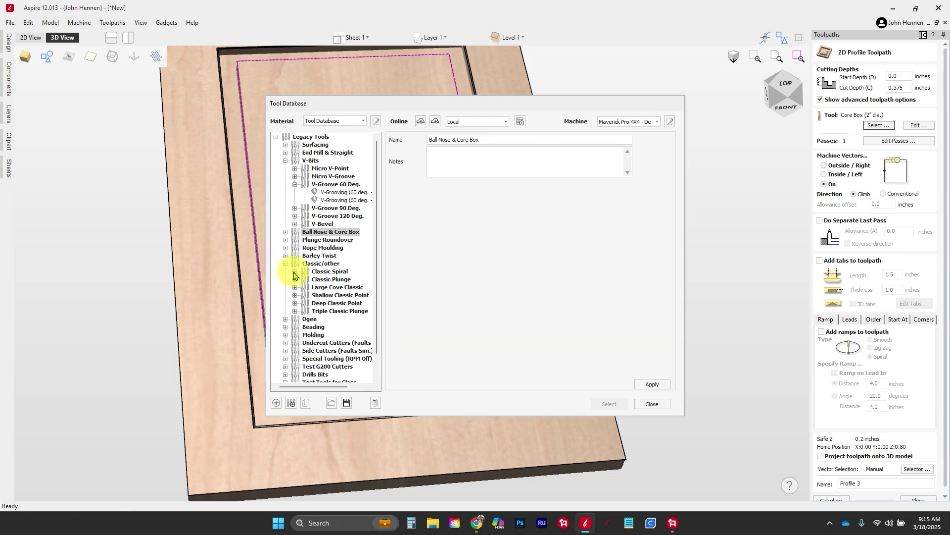
{"action": "left_click", "coordinate": [294, 271]}
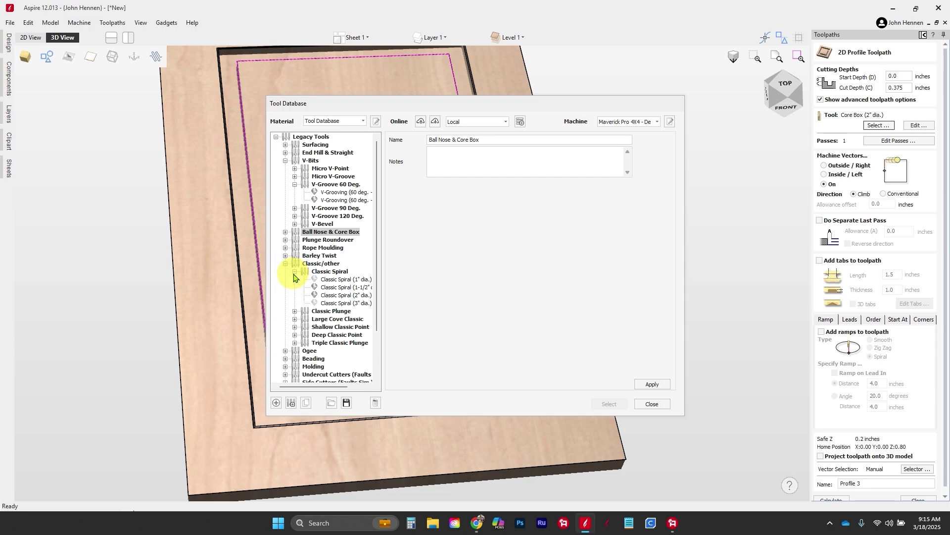
{"action": "left_click", "coordinate": [336, 288]}
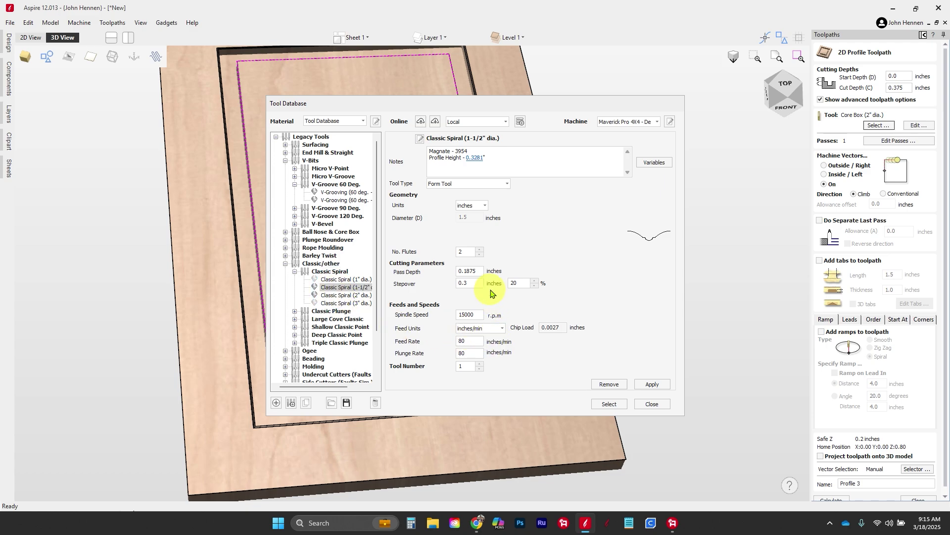
Give the Classic Spiral bit tool number 5, 150 in/min feed and plunge, and 0.375 pass depth, then use it
{"action": "left_click", "coordinate": [645, 386]}
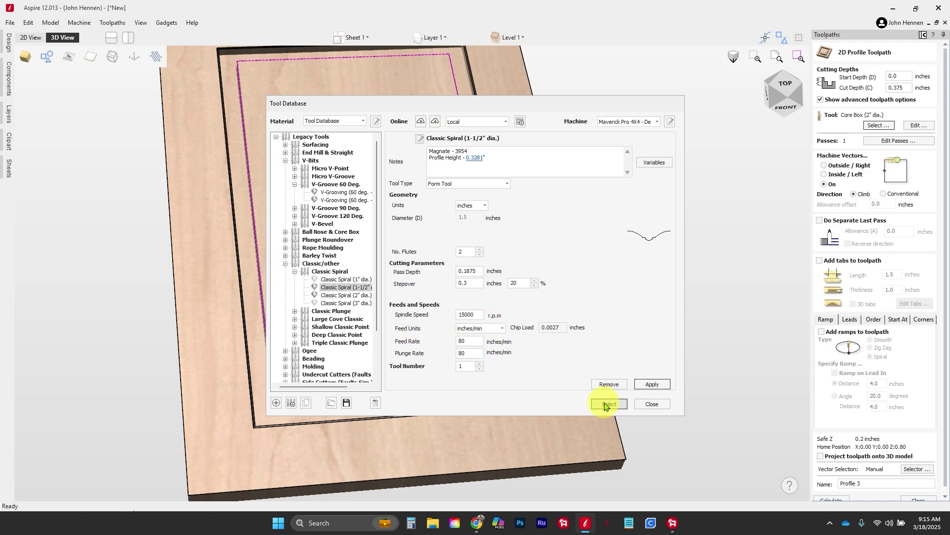
{"action": "left_click", "coordinate": [479, 364]}
{"action": "left_click", "coordinate": [479, 364]}
{"action": "left_click", "coordinate": [479, 364]}
{"action": "left_click", "coordinate": [479, 364]}
{"action": "double_click", "coordinate": [474, 342]}
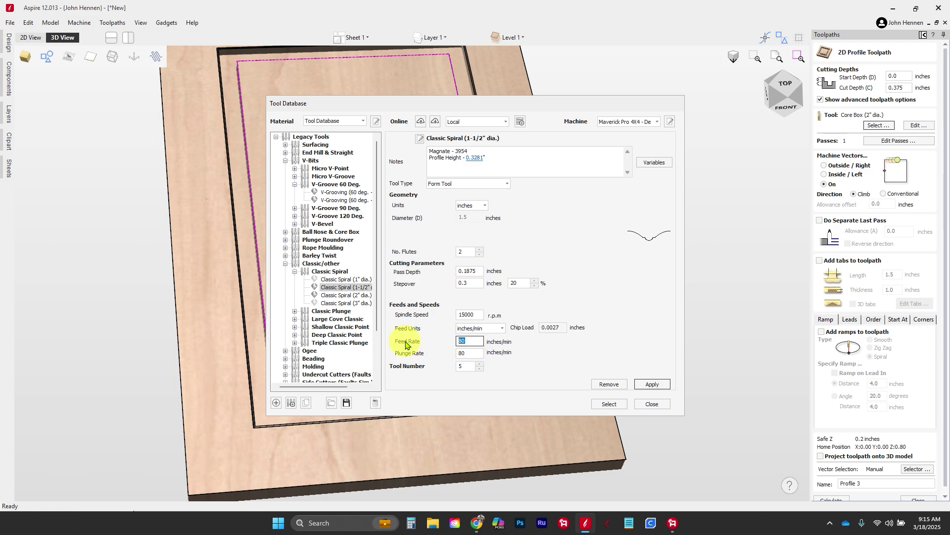
{"action": "type", "text": "150"}
{"action": "key", "text": "Tab"}
{"action": "type", "text": "150"}
{"action": "double_click", "coordinate": [468, 271]}
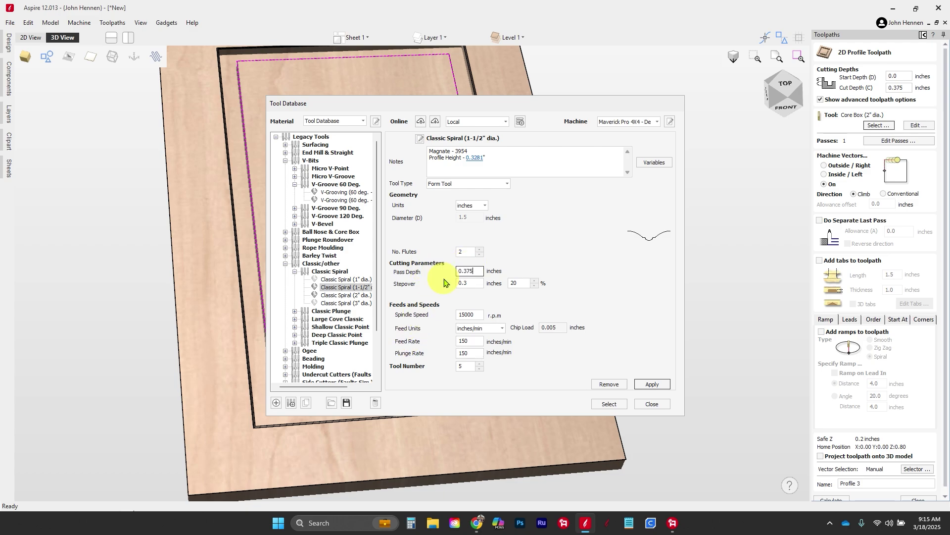
{"action": "left_click", "coordinate": [652, 383]}
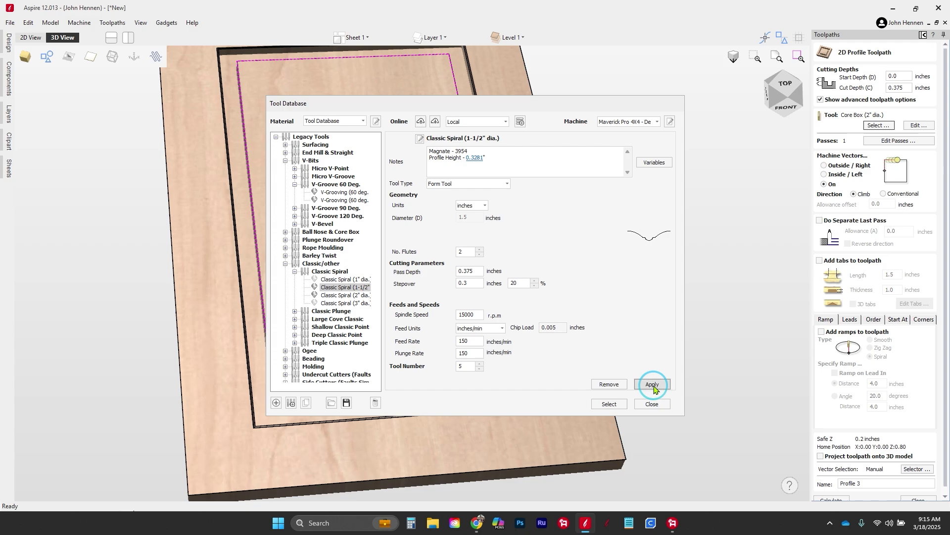
{"action": "left_click", "coordinate": [609, 404]}
Enable ramps, calculate Profile 3, and preview the panel's moulded edge from a front tilt
{"action": "left_click", "coordinate": [822, 332]}
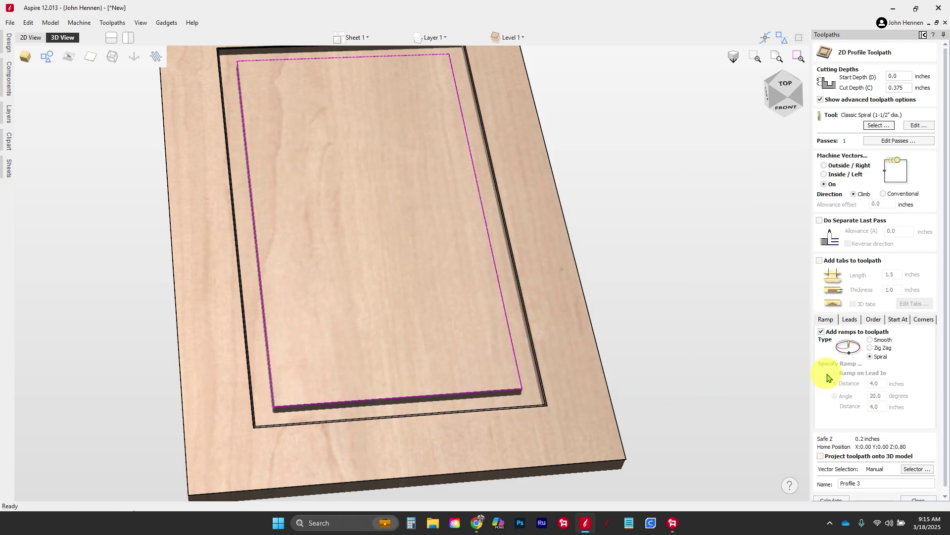
{"action": "left_click", "coordinate": [826, 500]}
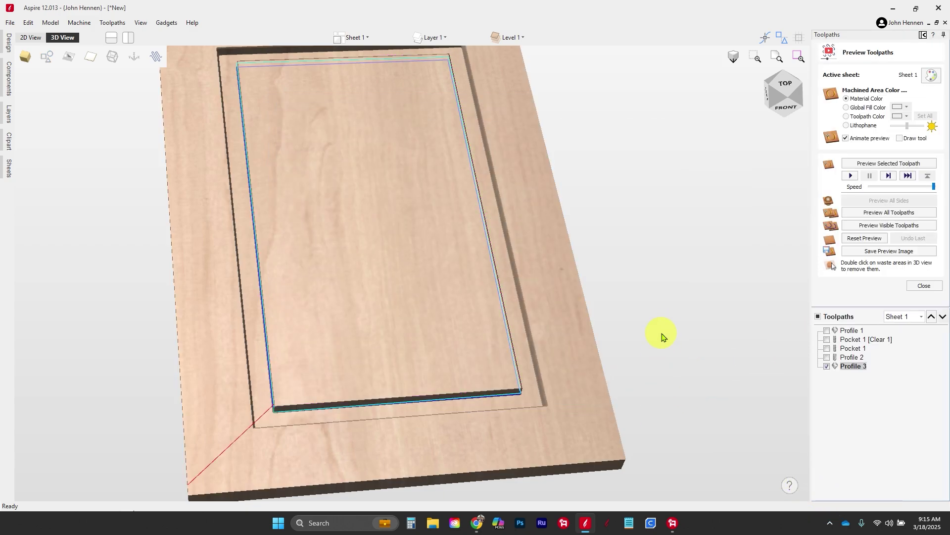
{"action": "left_click", "coordinate": [847, 226]}
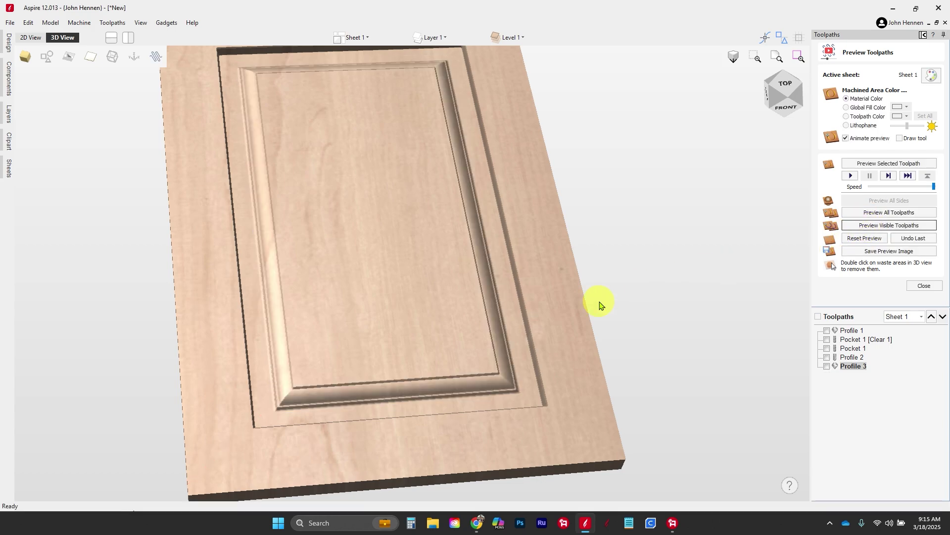
{"action": "left_click_drag", "start_coordinate": [424, 347], "coordinate": [328, 256]}
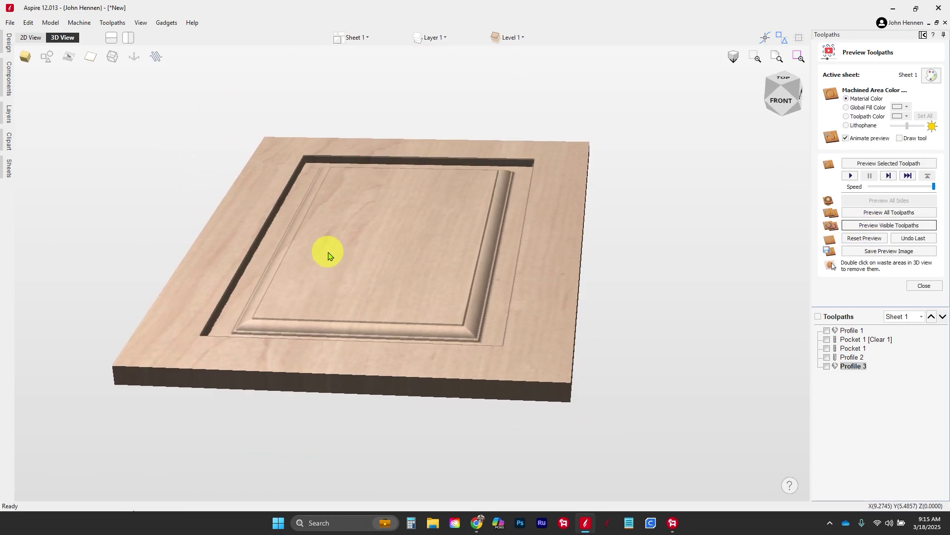